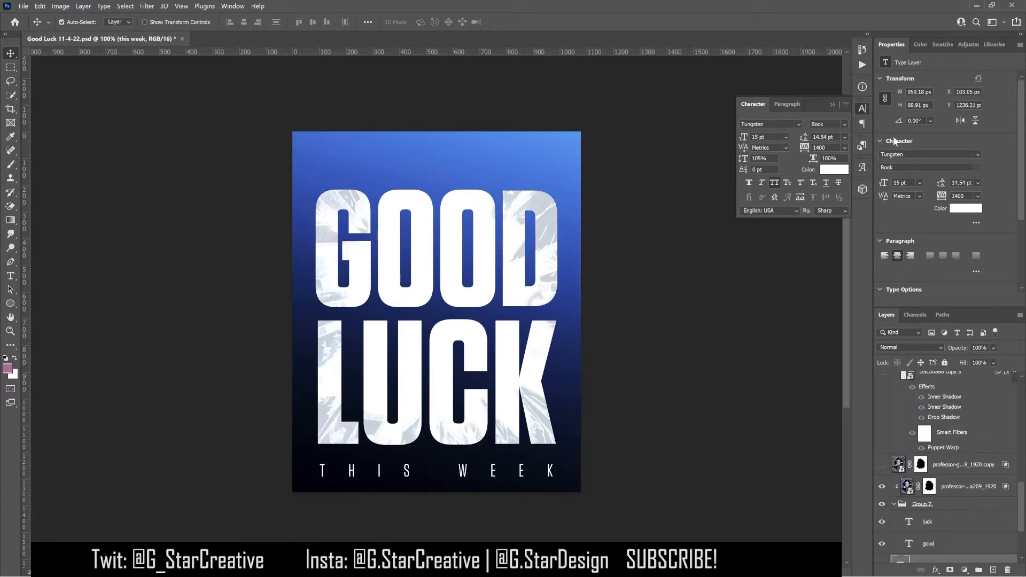
- Duplicate the clipped professor glass layer, remove the copy's mask, inspect the full image, and delete the copy
click(955, 488)
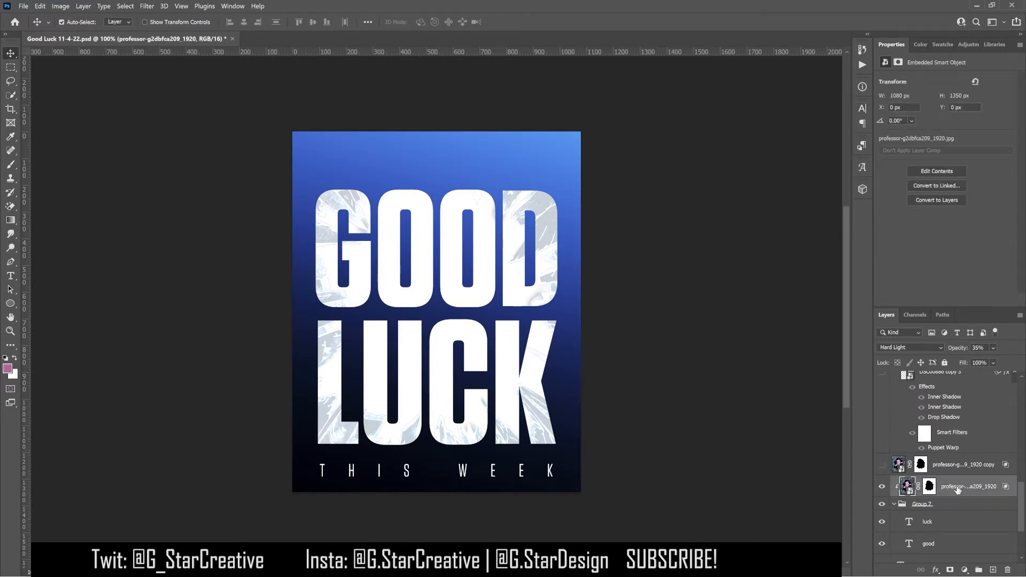
key(ctrl+j)
right_click(921, 486)
click(932, 406)
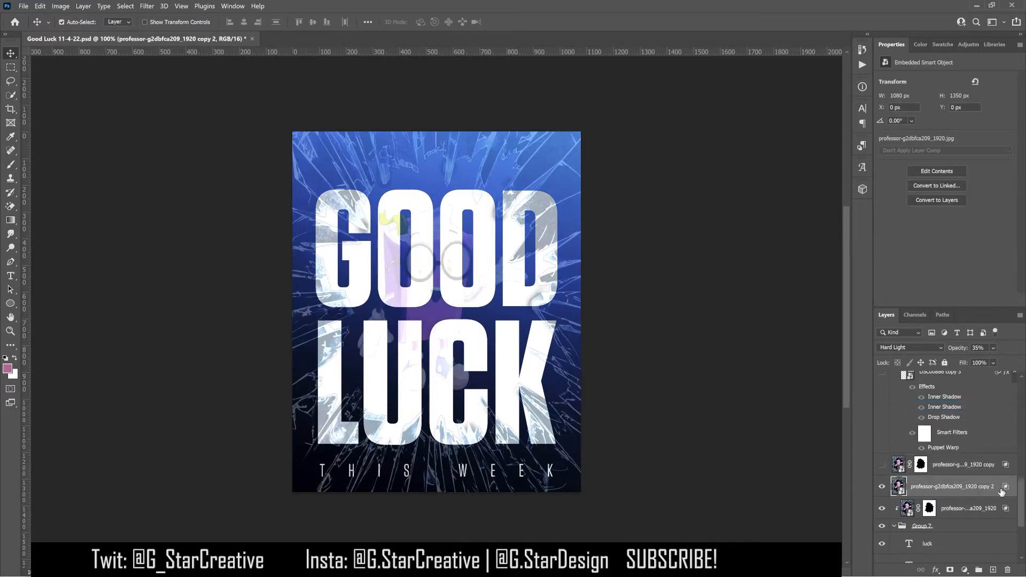
double_click(1009, 489)
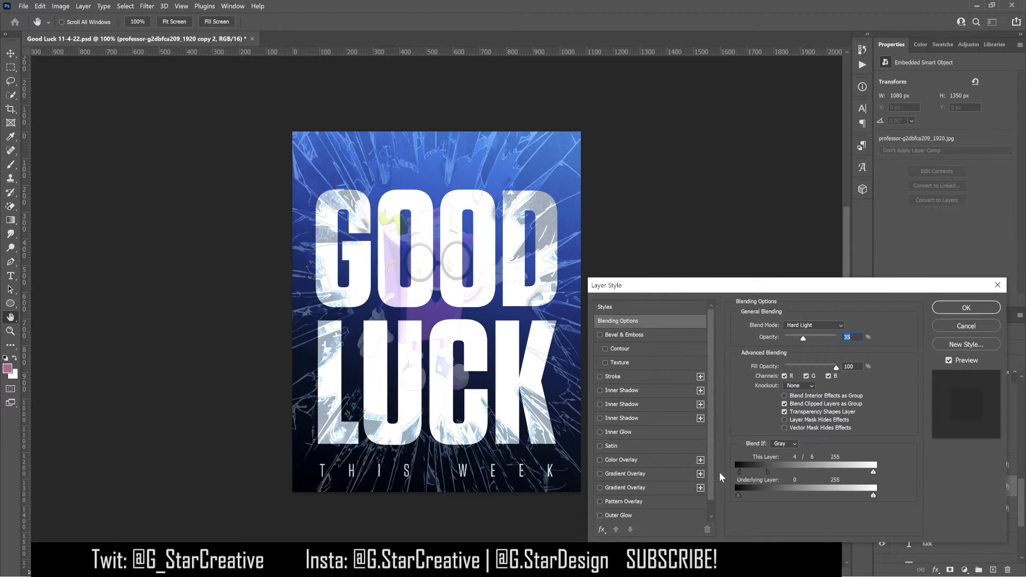
key(Escape)
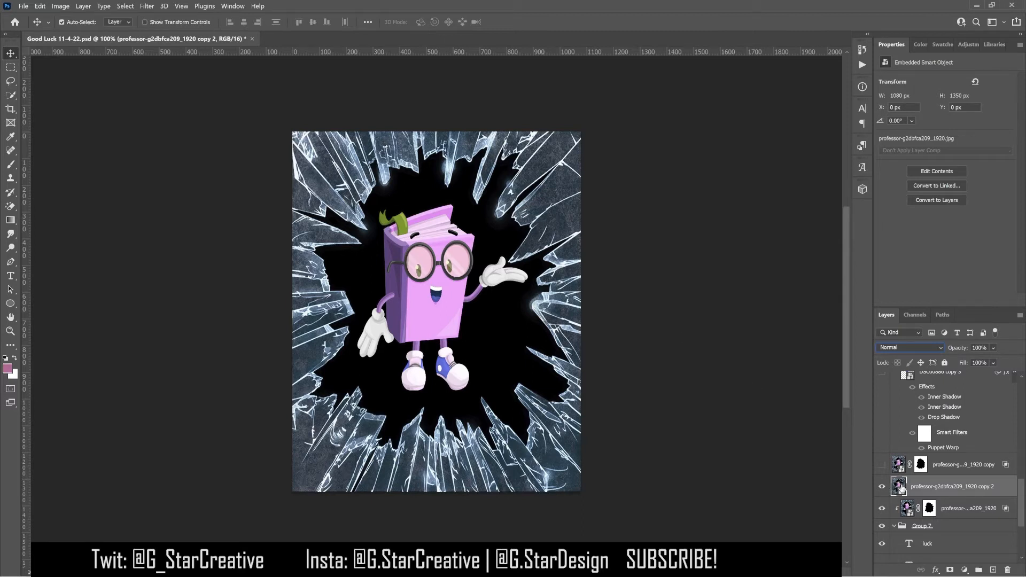
key(Delete)
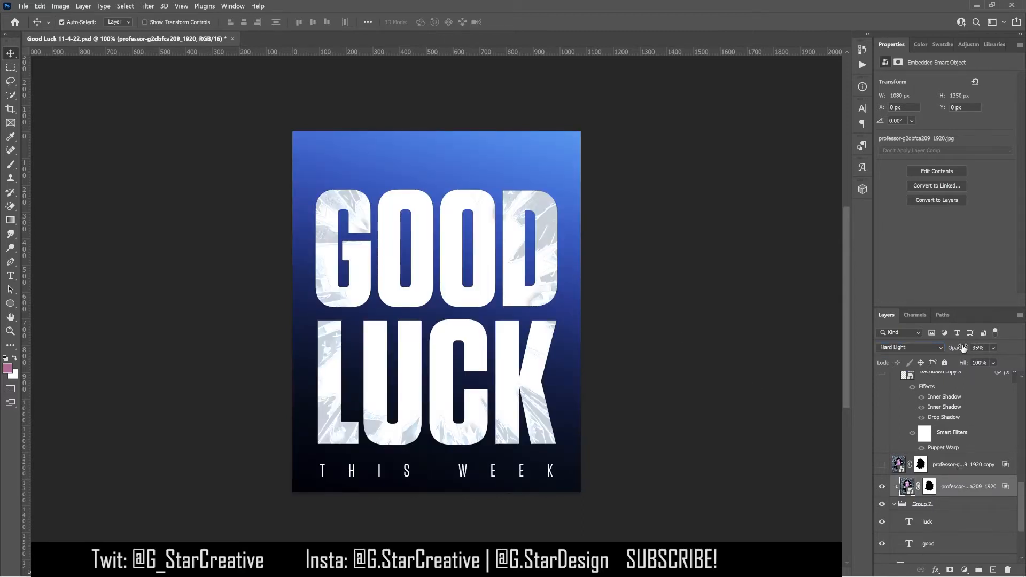
- Try narrowing the clipped glass layer's Blend If dark range for This Layer to 4 / 12
double_click(1005, 490)
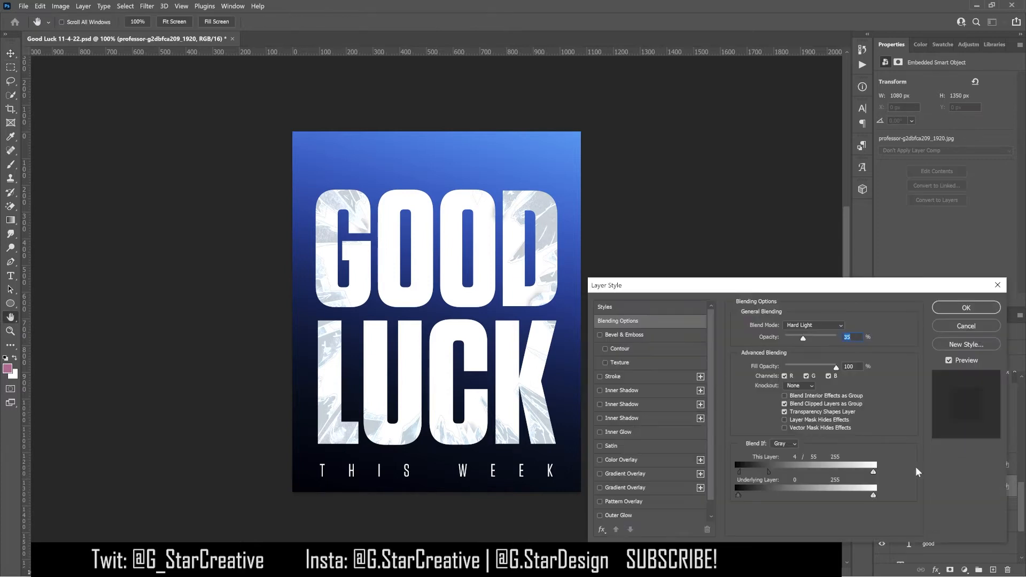
drag(769, 472, 746, 469)
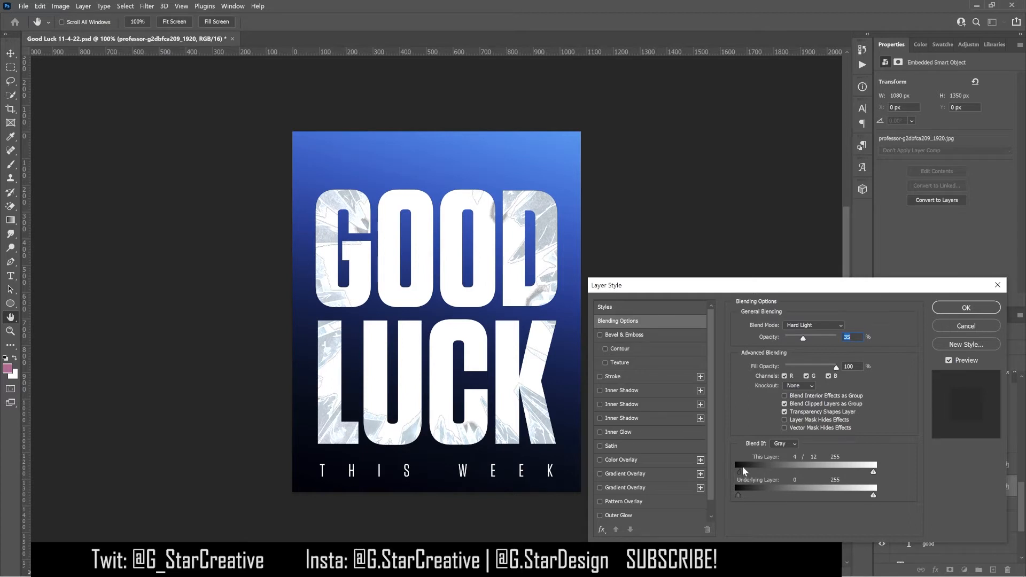
click(965, 326)
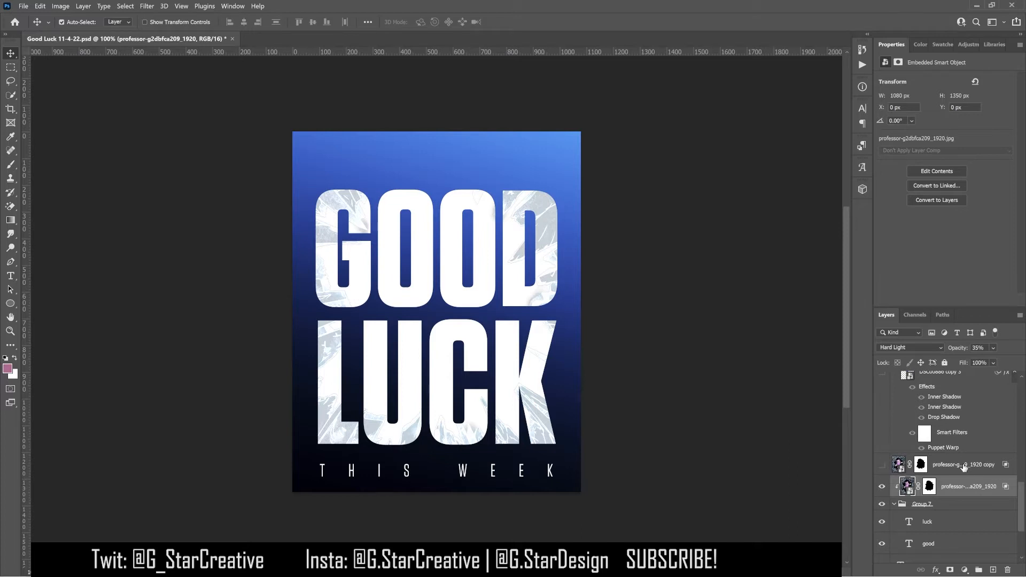
- Review the recent history states, and toggle the Soft Light professor glass copy to compare its effect on the poster
click(863, 49)
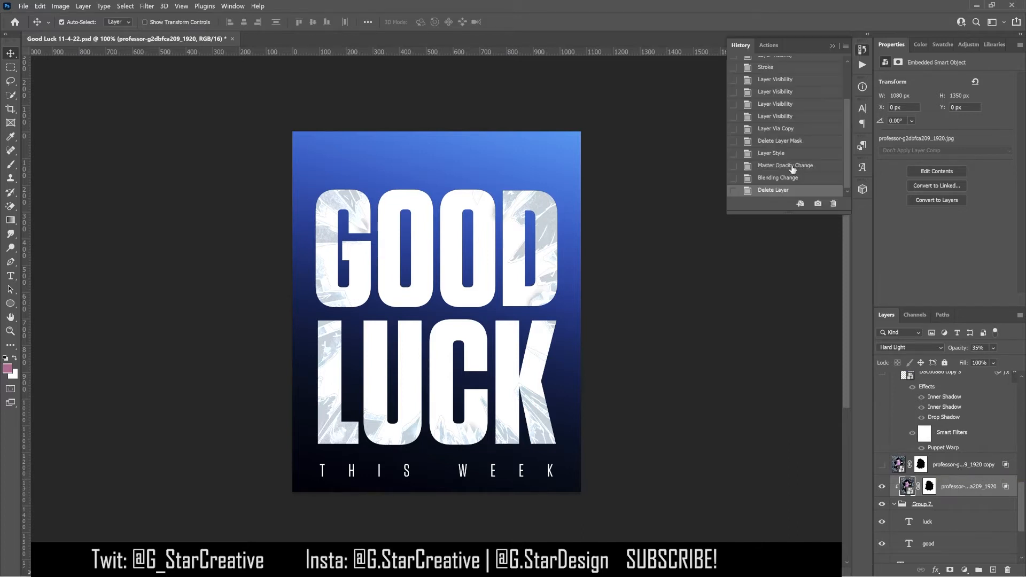
click(792, 166)
click(956, 443)
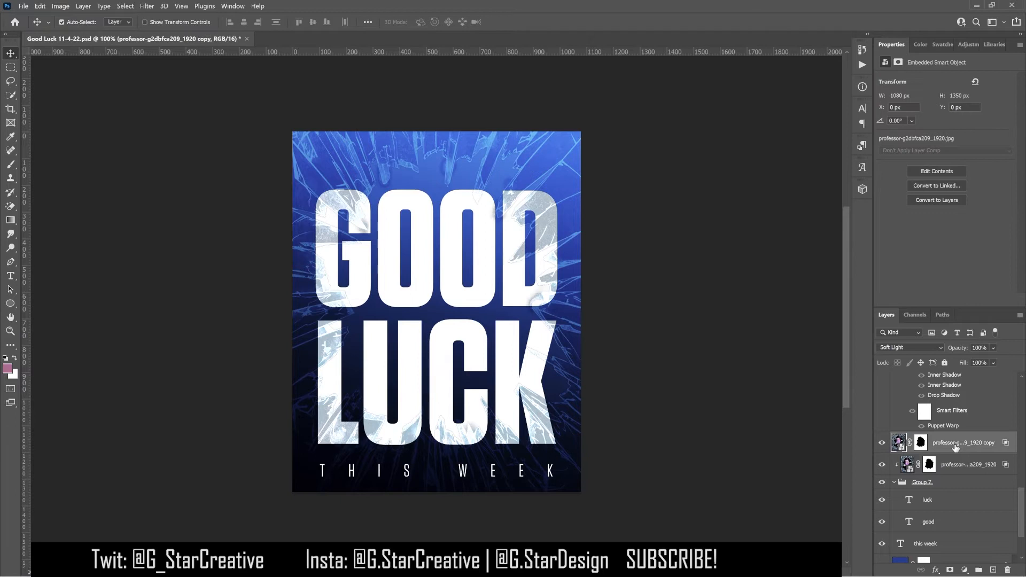
click(883, 448)
click(882, 448)
click(882, 448)
click(951, 464)
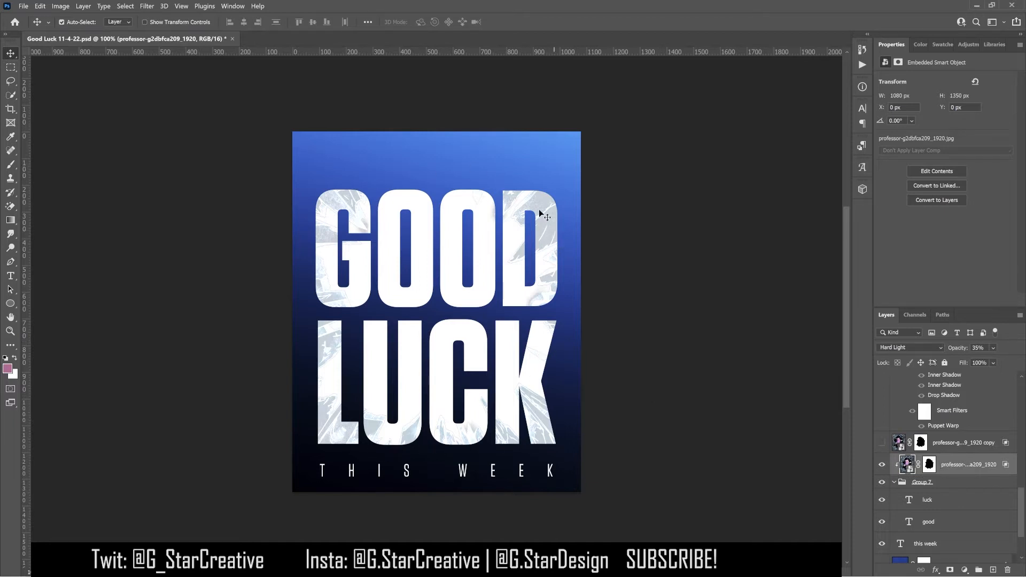
- Turn on the Soft Light professor glass copy, and compare the poster with the clipped glass layer hidden and shown
click(882, 443)
click(883, 465)
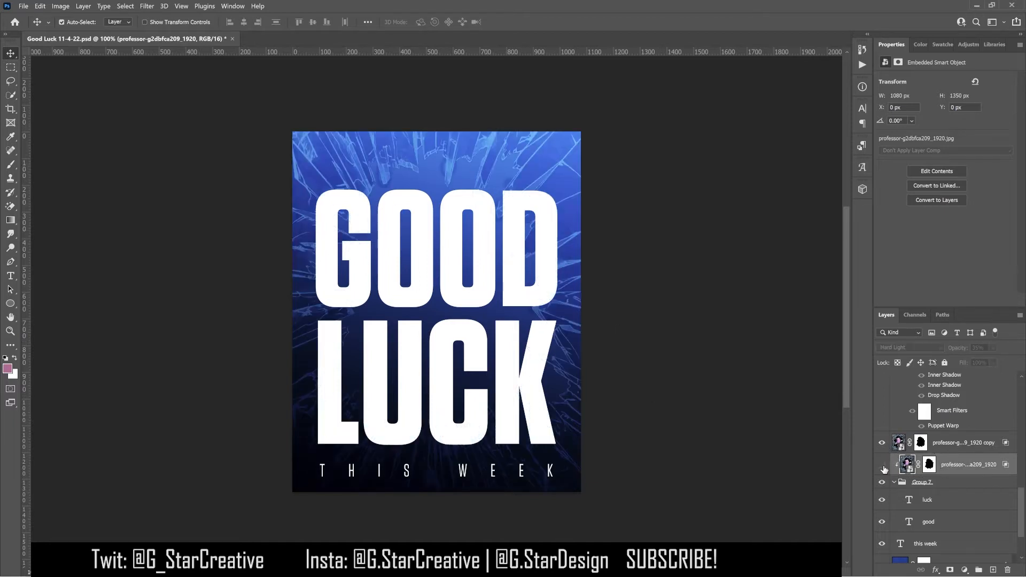
click(945, 449)
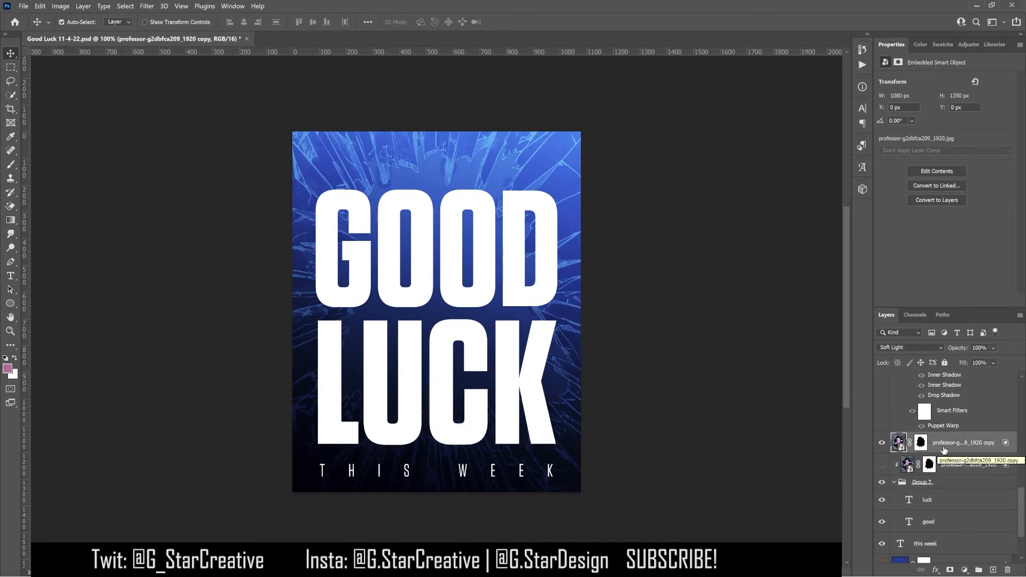
click(883, 465)
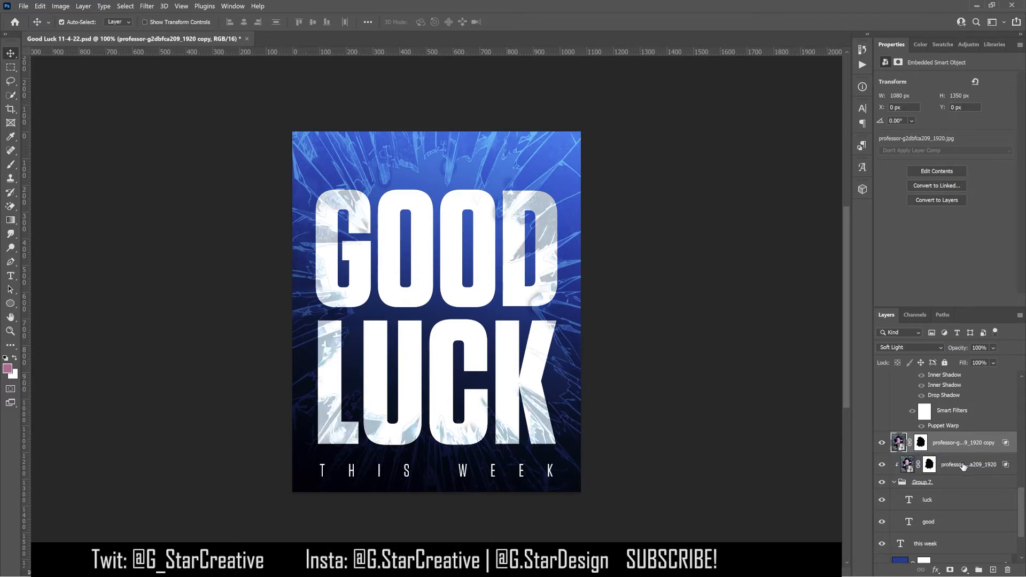
- Turn on the DSC00886 copy 3 player layer, and inspect its Puppet Warp smart filter
scroll(963, 444, up, 1)
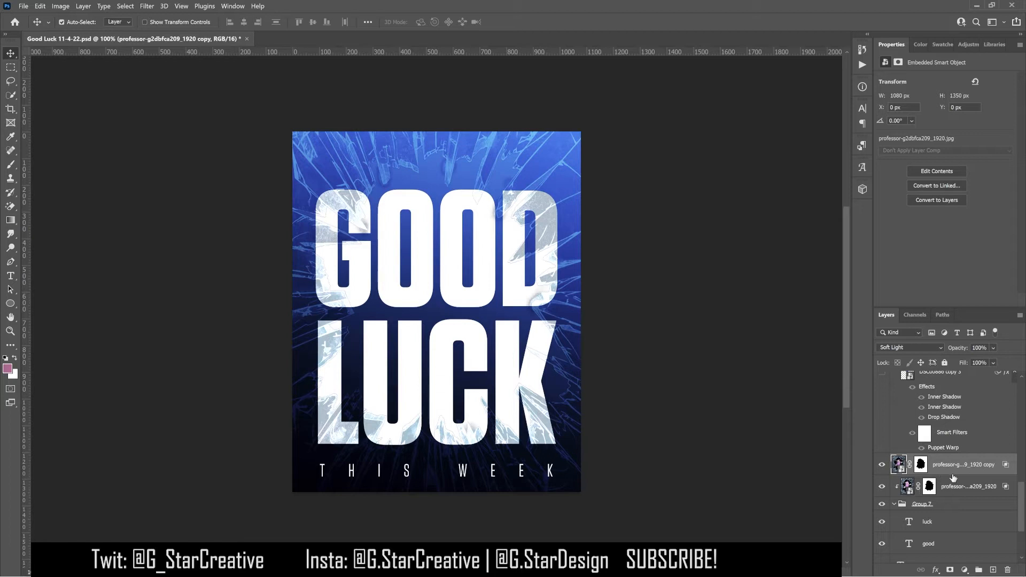
scroll(953, 477, up, 4)
click(937, 461)
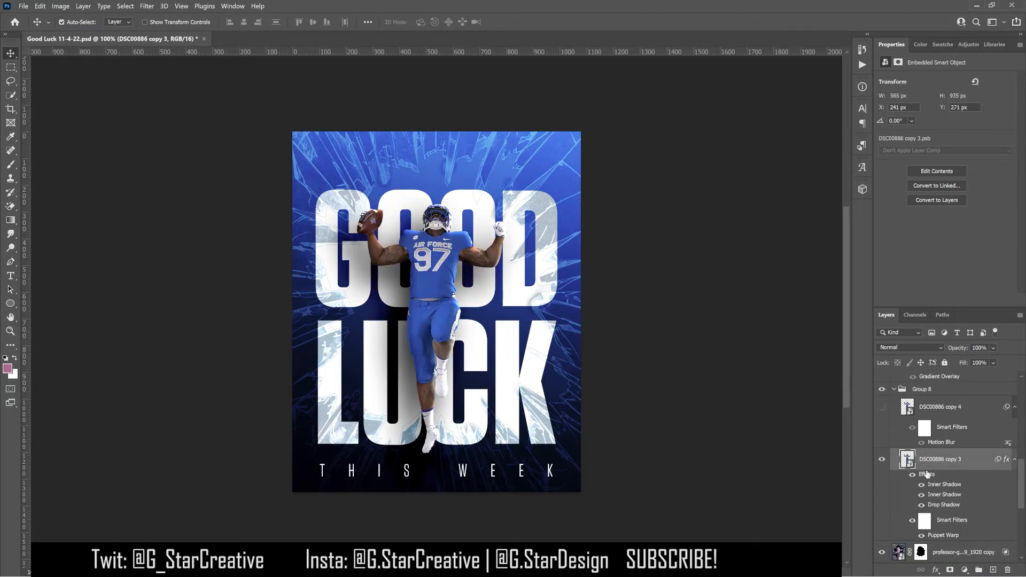
click(913, 521)
click(913, 520)
double_click(943, 535)
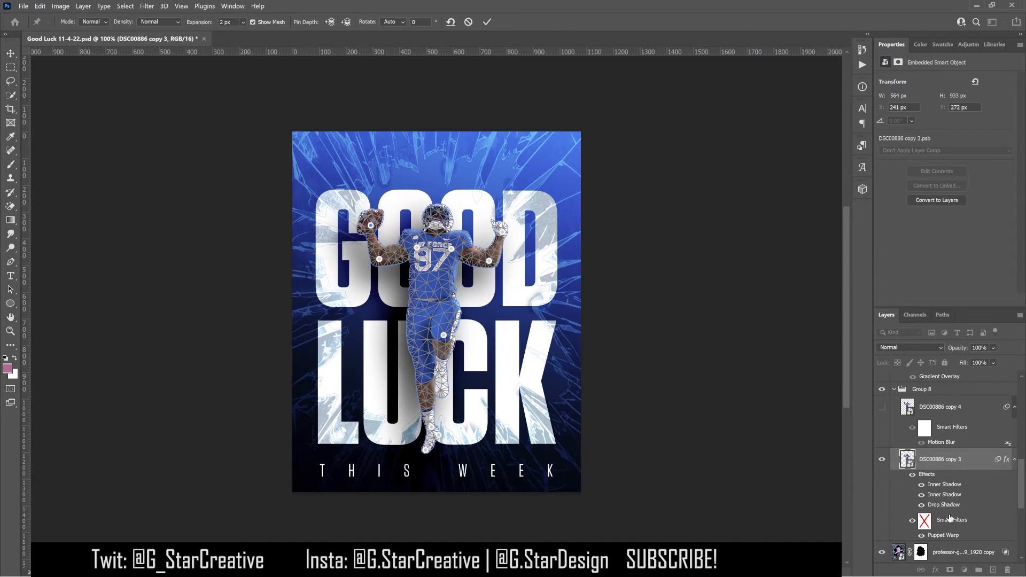
key(Return)
- Review the player layer's two Inner Shadow effects and its Drop Shadow, toggling the drop shadow to compare
double_click(926, 482)
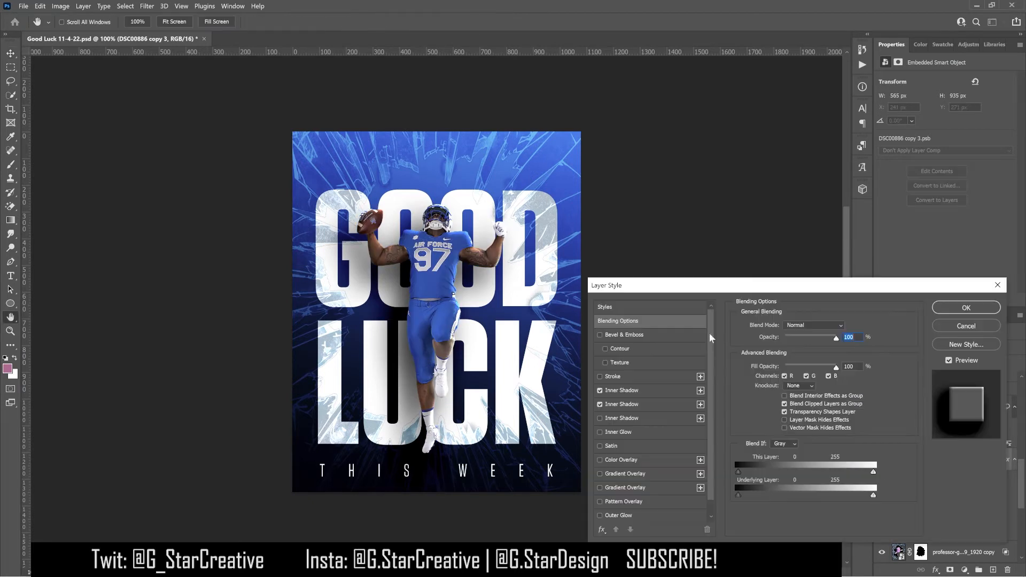
click(621, 391)
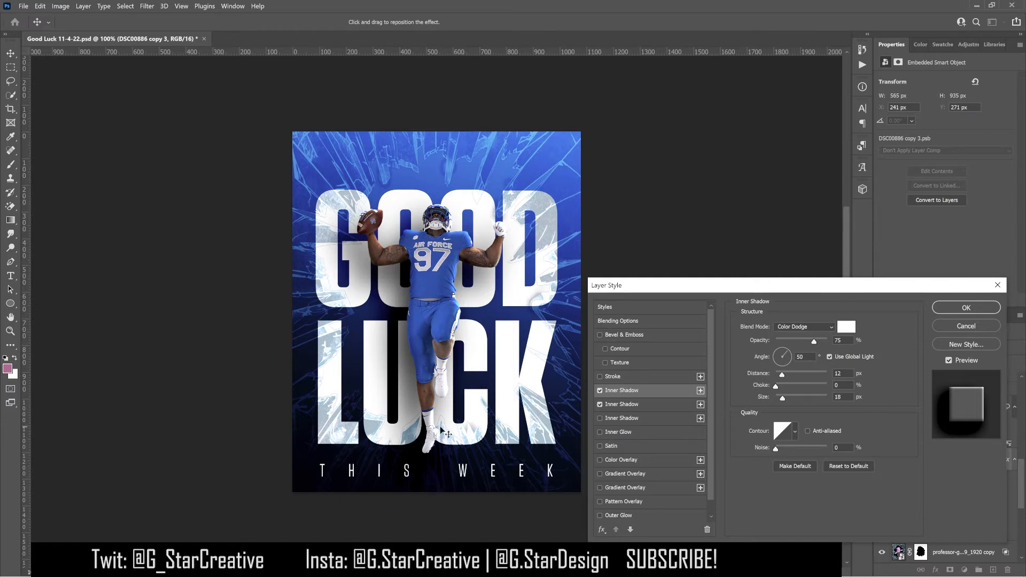
click(637, 405)
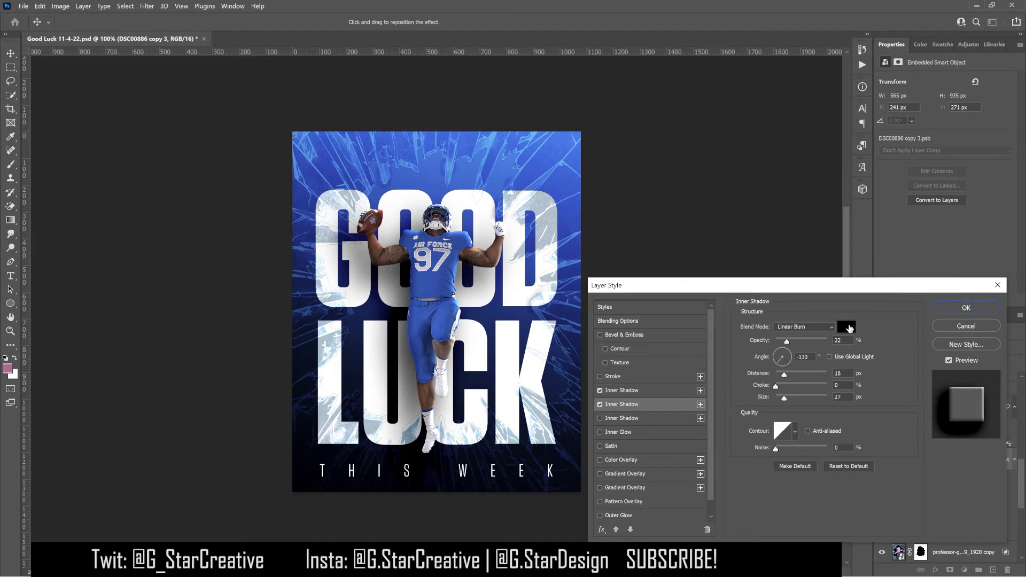
scroll(637, 507, down, 1)
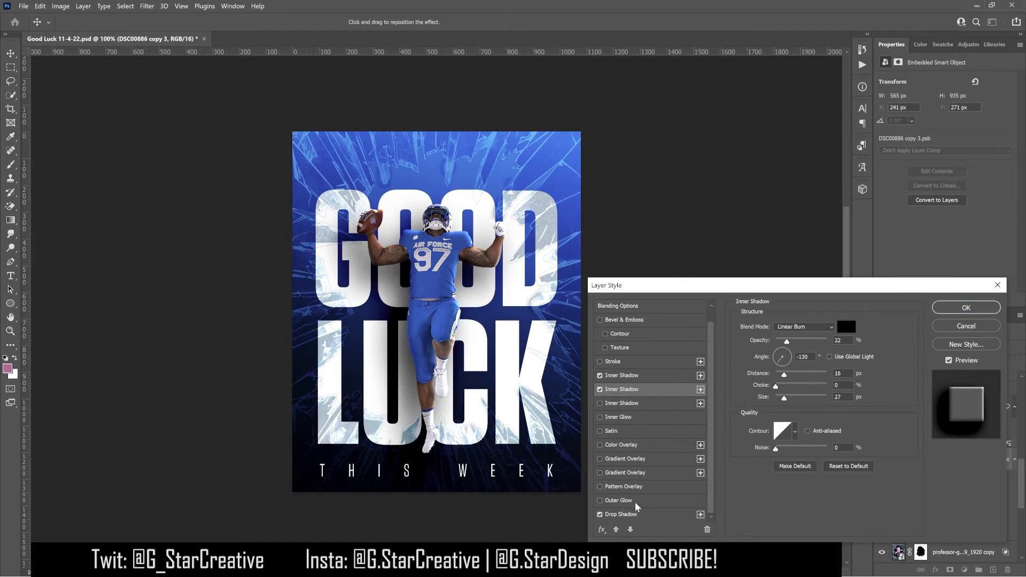
click(599, 518)
click(601, 515)
click(600, 514)
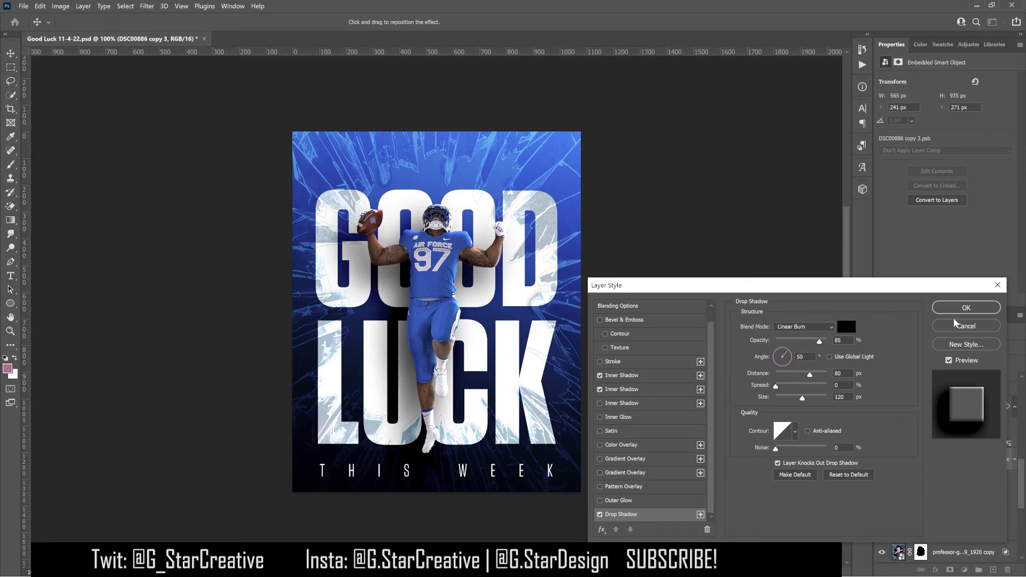
click(986, 306)
- Turn on the motion-blurred DSC00886 copy 4, Rectangle 1 and firstname lastname layers
click(942, 460)
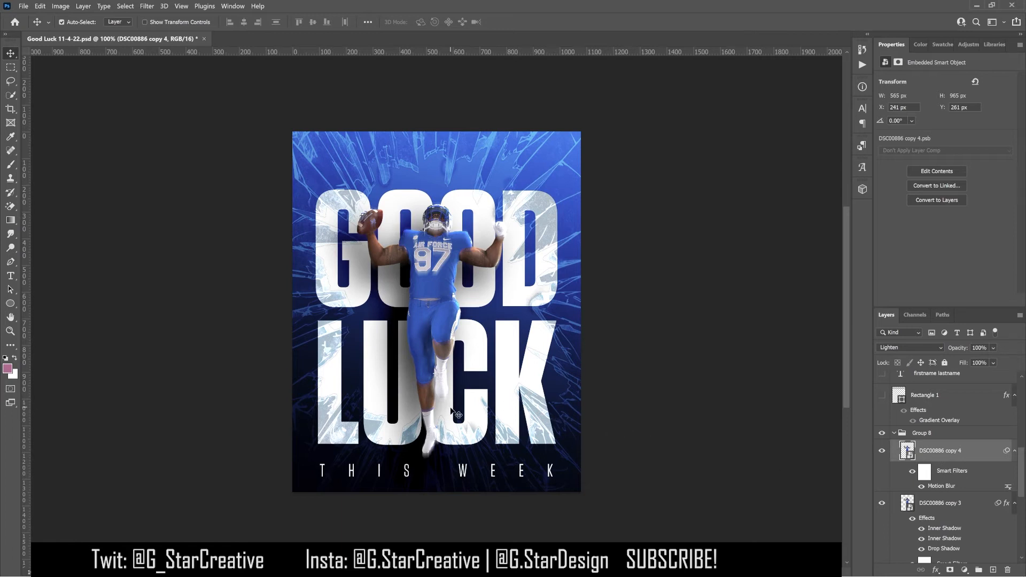
scroll(922, 458, up, 2)
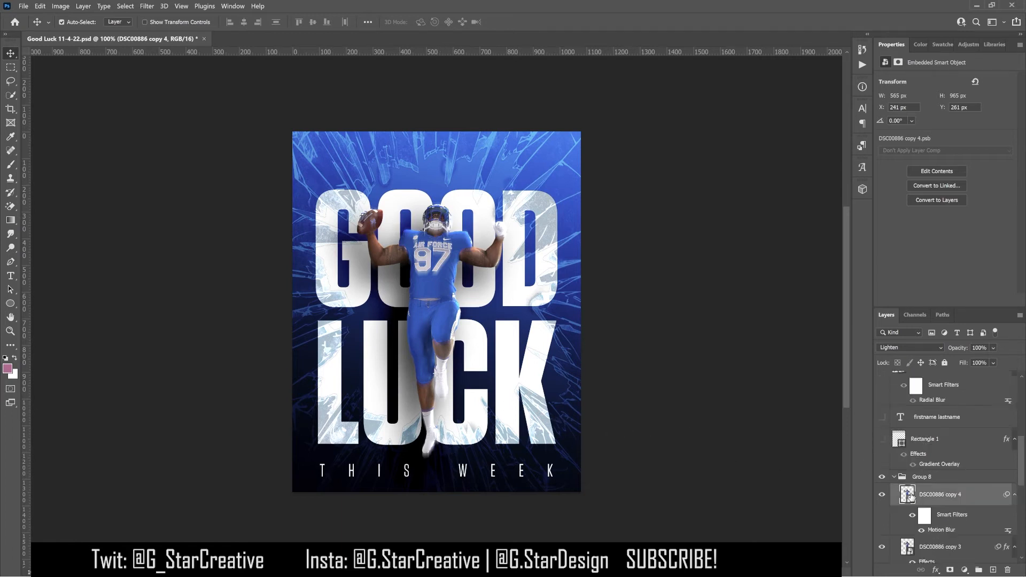
click(882, 439)
click(939, 440)
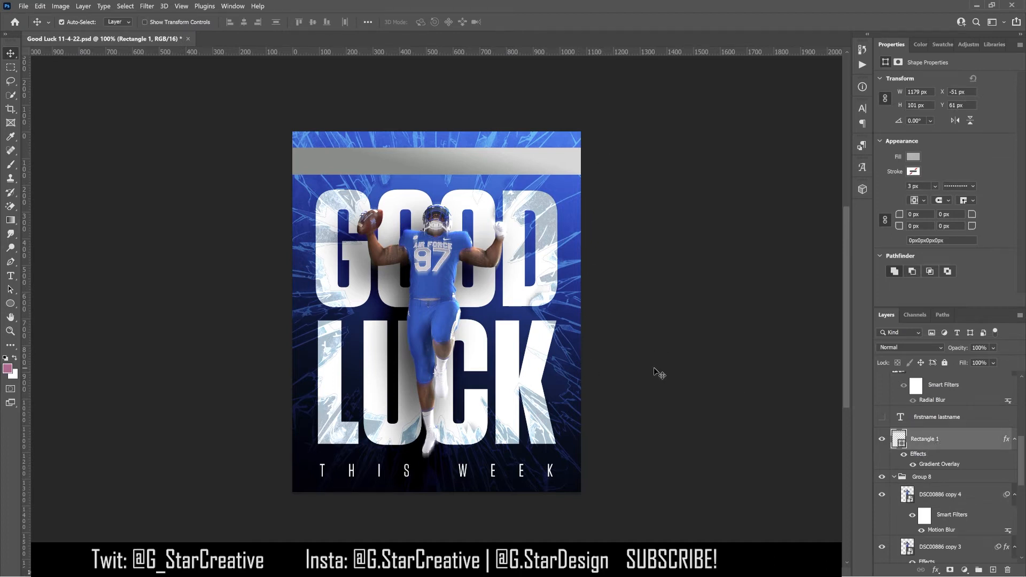
scroll(939, 470, up, 2)
click(882, 505)
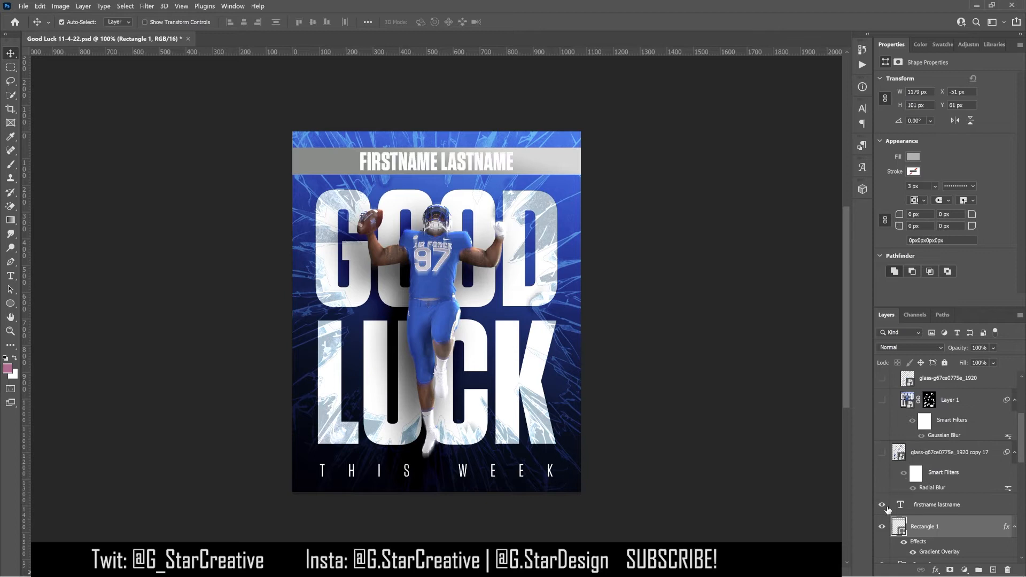
click(929, 506)
- Turn on glass-g67ce0775e_1920 copy 17 and the Group 9 glass layers, and check copy 17's Radial Blur settings
click(882, 452)
click(922, 460)
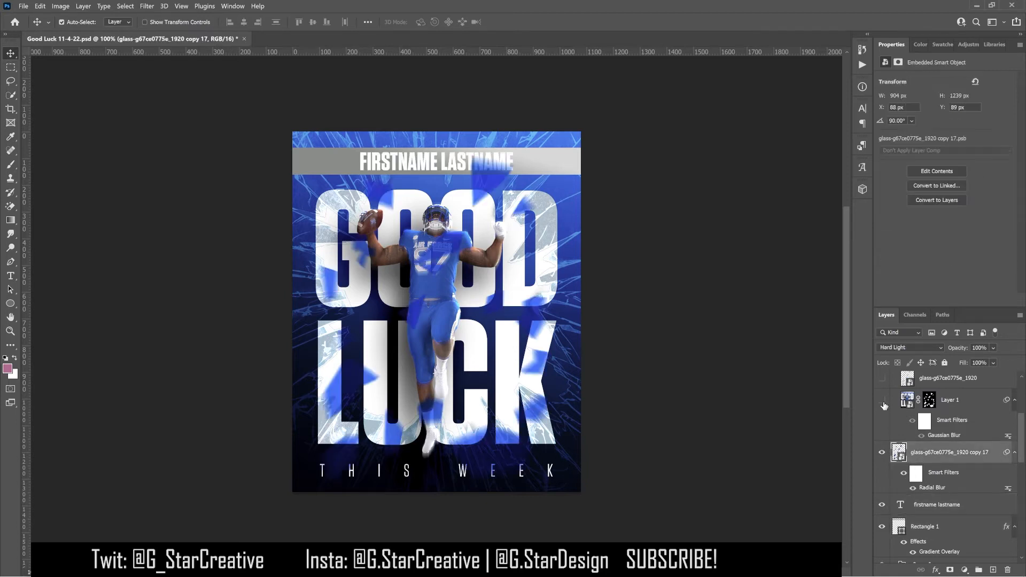
scroll(936, 475, up, 1)
drag(885, 446, 882, 404)
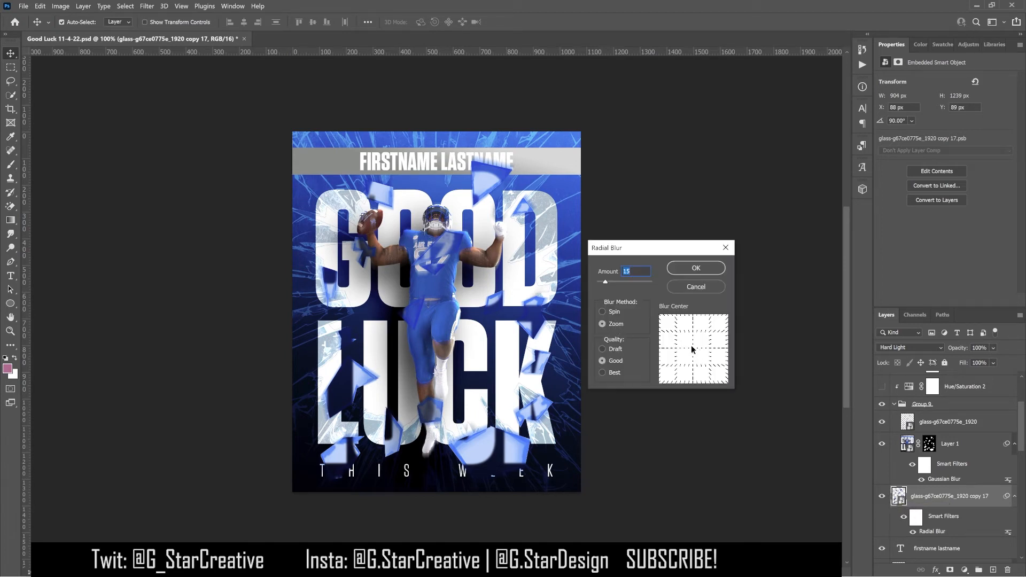
click(694, 287)
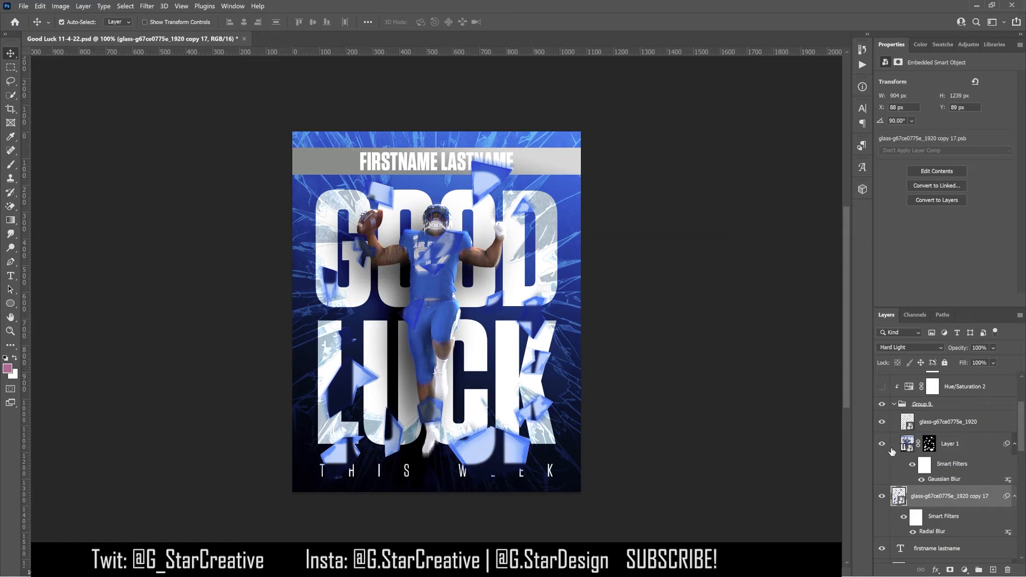
- Compare the Group 9 glass layers by toggling them, and leave Layer 1 and glass-g67ce0775e_1920 copy 17 hidden
click(882, 444)
click(882, 444)
click(882, 423)
click(882, 423)
click(882, 444)
click(882, 497)
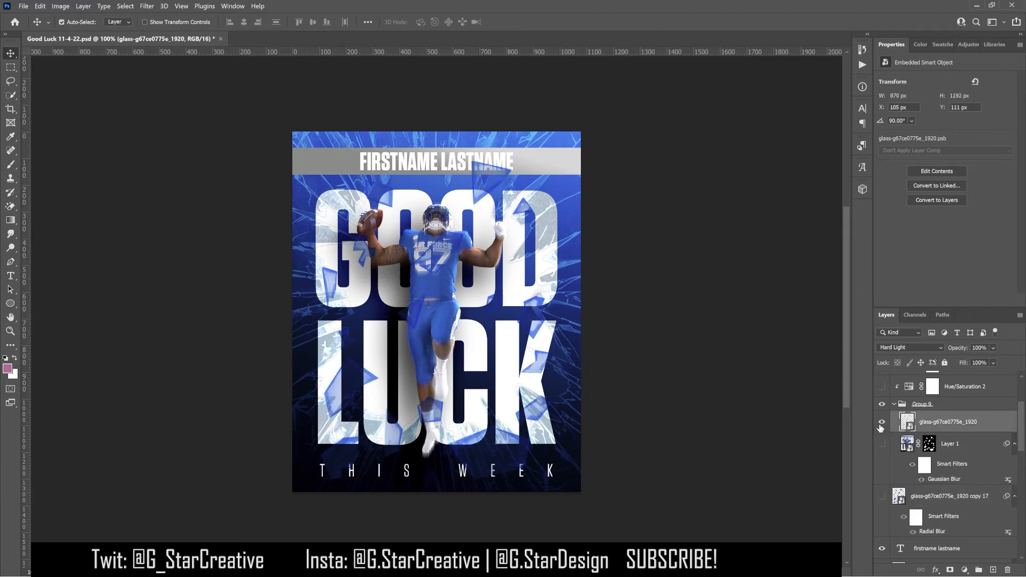
- Show Layer 1 to examine its masked blur together with the glass shards, and hide it again
click(882, 444)
click(949, 450)
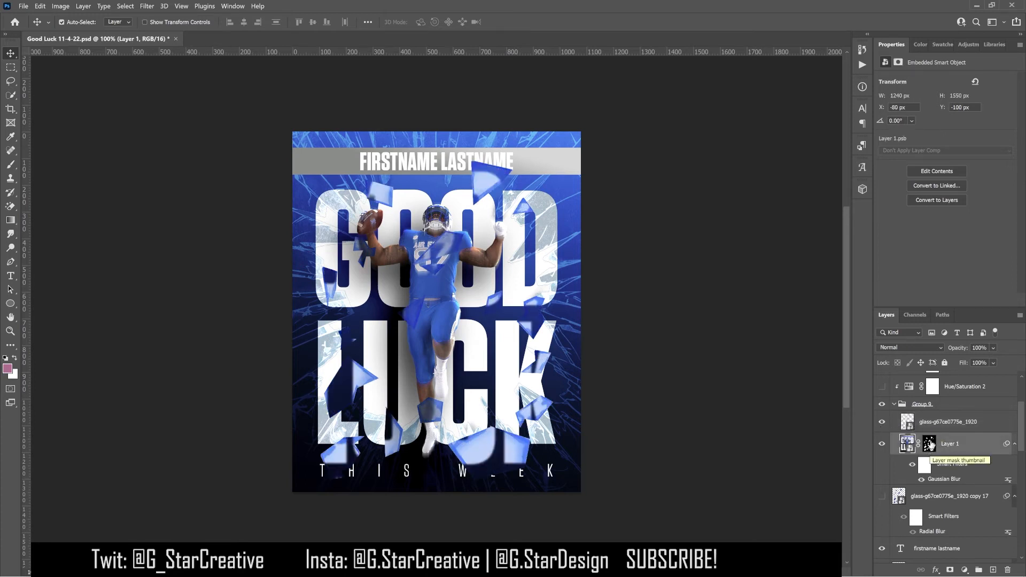
click(909, 423)
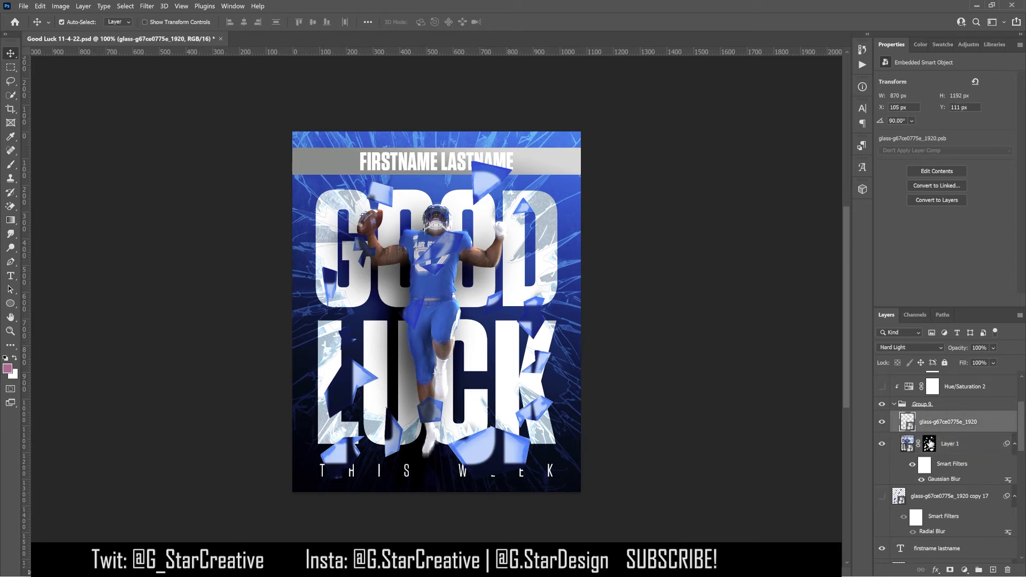
click(882, 444)
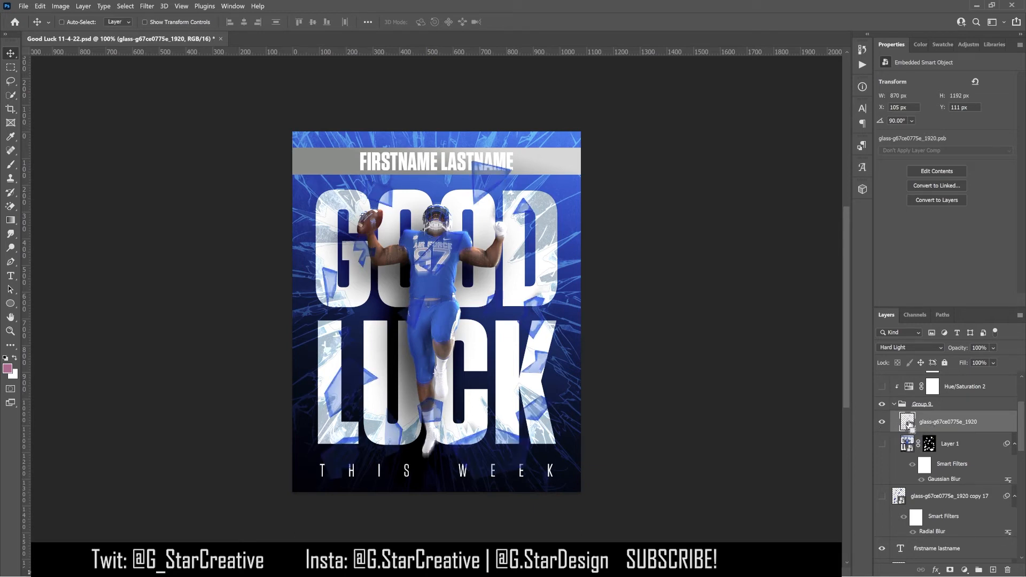
- Duplicate the glass-g67ce0775e_1920 shard layer six times
key(ctrl+j)
key(ctrl+j)
key(ctrl+j)
key(ctrl+j)
key(ctrl+j)
key(ctrl+j)
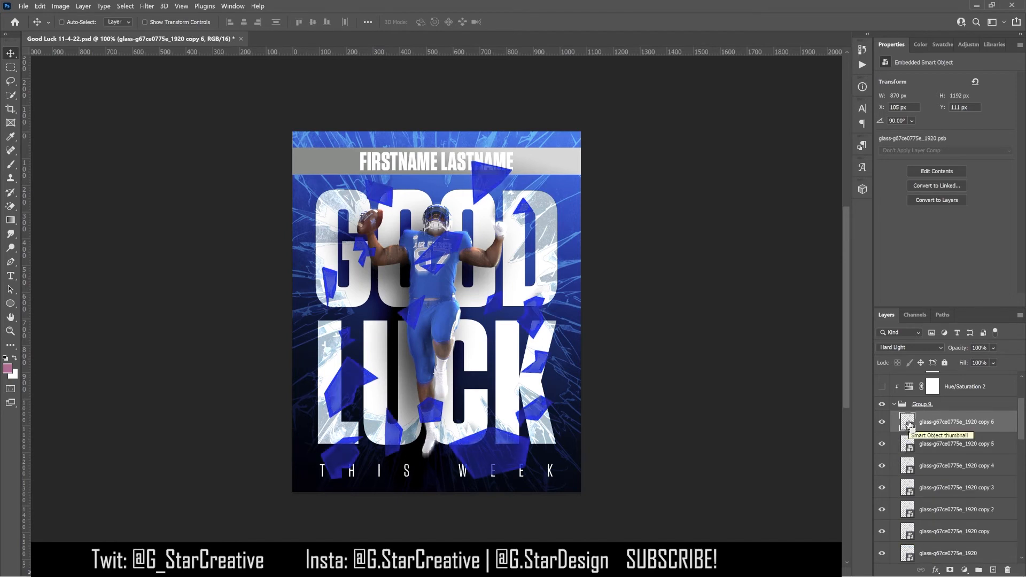
- Undo the six duplications of the glass shard layer
key(ctrl+z)
key(ctrl+z)
key(ctrl+z)
key(ctrl+z)
key(ctrl+z)
key(ctrl+z)
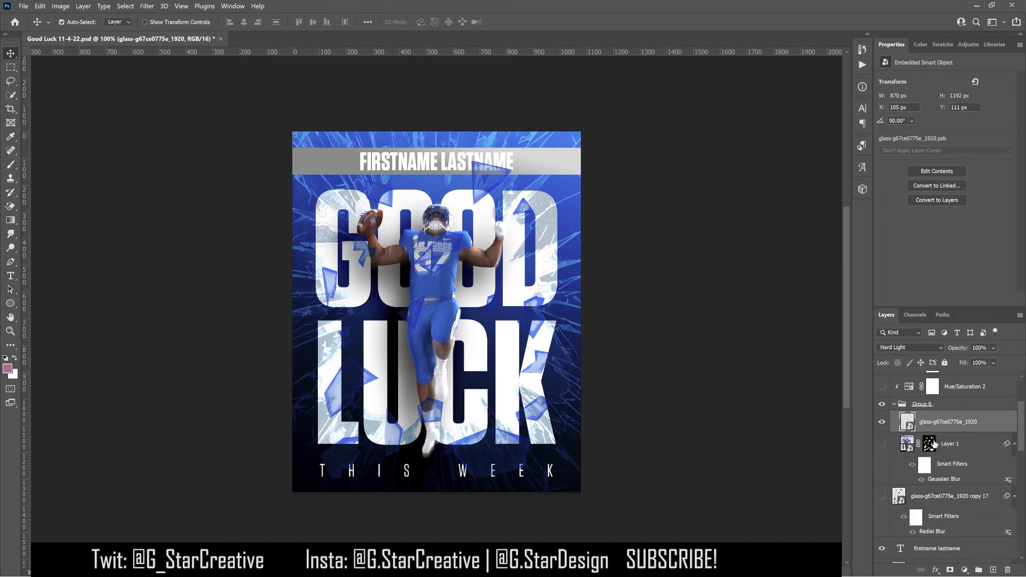
- Load the glass-g67ce0775e_1920 shard outlines as a selection, deselect them, and select Layer 1's mask
ctrl+click(909, 425)
key(ctrl+d)
click(930, 445)
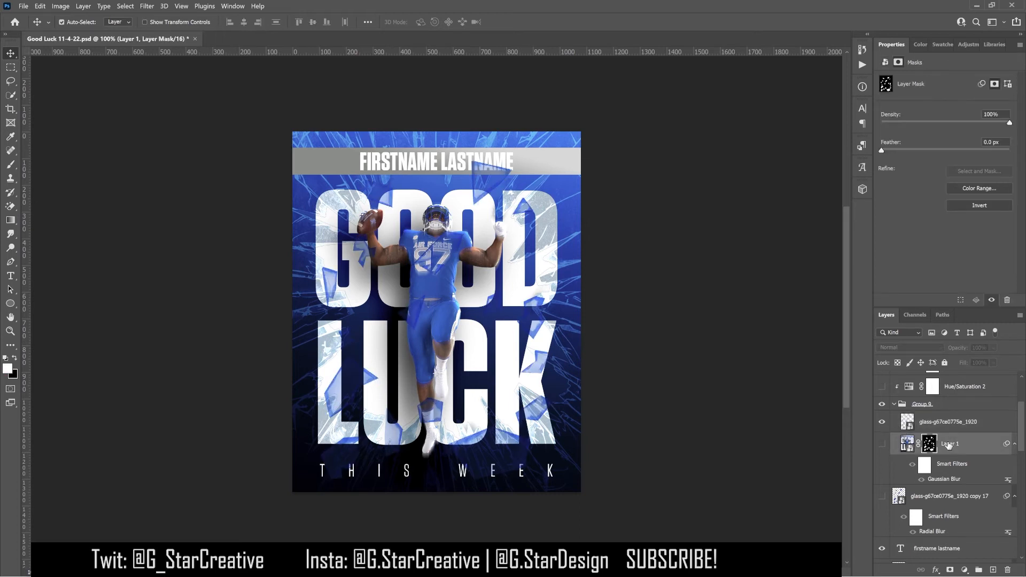
- Show Layer 1 and toggle its layer mask off and on to compare the blurred image with the shard-shaped areas
click(883, 445)
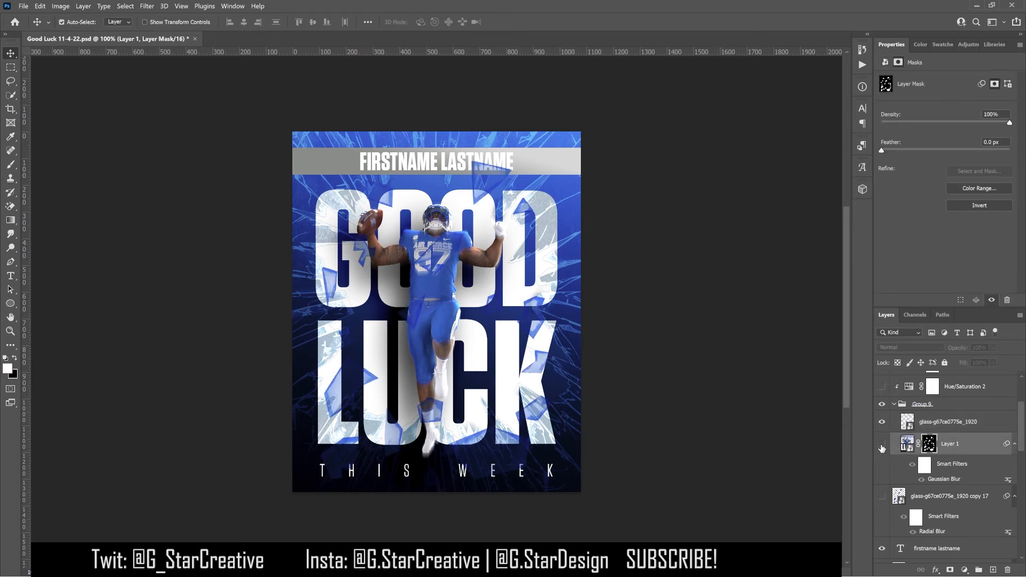
shift+click(930, 444)
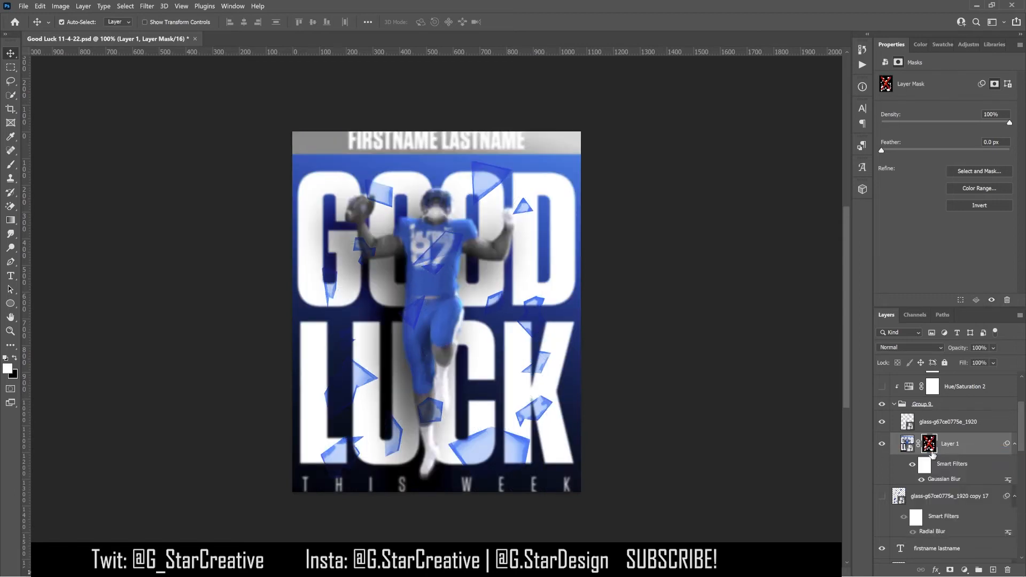
shift+click(930, 445)
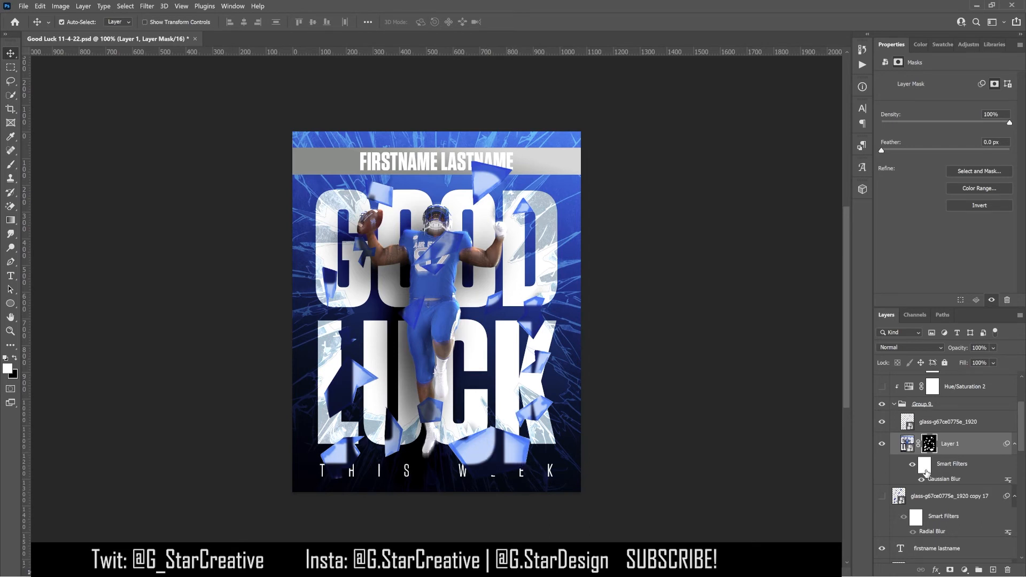
- Show glass-g67ce0775e_1920 copy 17 and toggle Layer 1's smart filters off and on
scroll(926, 473, down, 1)
scroll(924, 468, up, 1)
click(883, 496)
scroll(886, 501, up, 1)
click(912, 509)
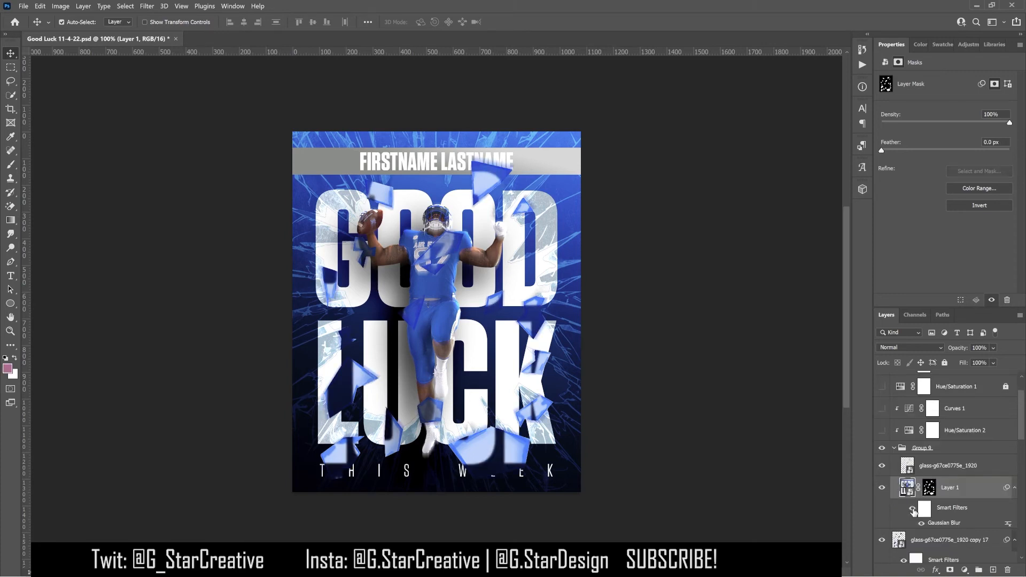
click(913, 509)
- Show the clipped Hue/Saturation 2 and Curves 1 adjustments above Group 9 and inspect their settings
scroll(883, 474, up, 2)
click(883, 471)
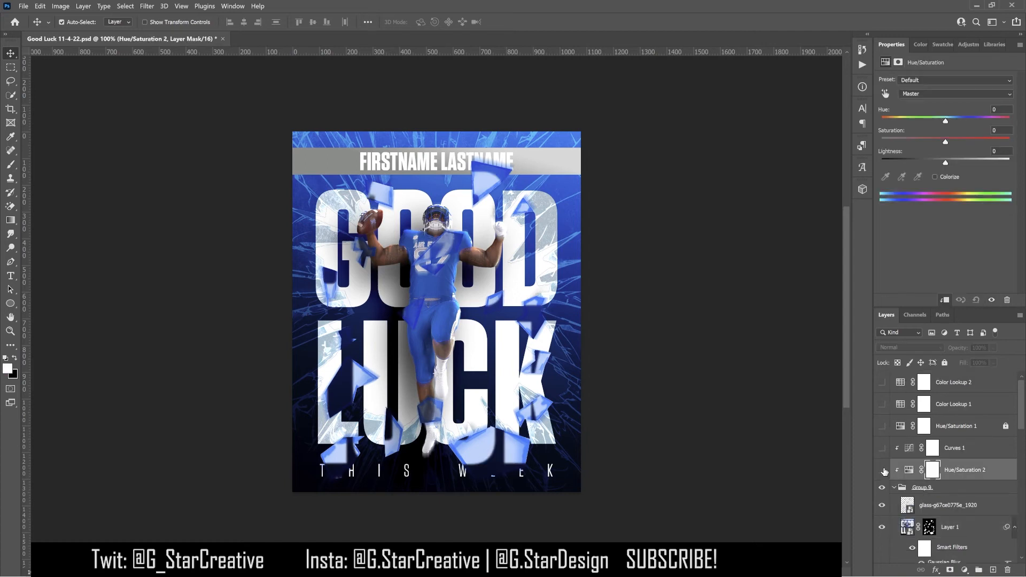
click(882, 448)
click(891, 451)
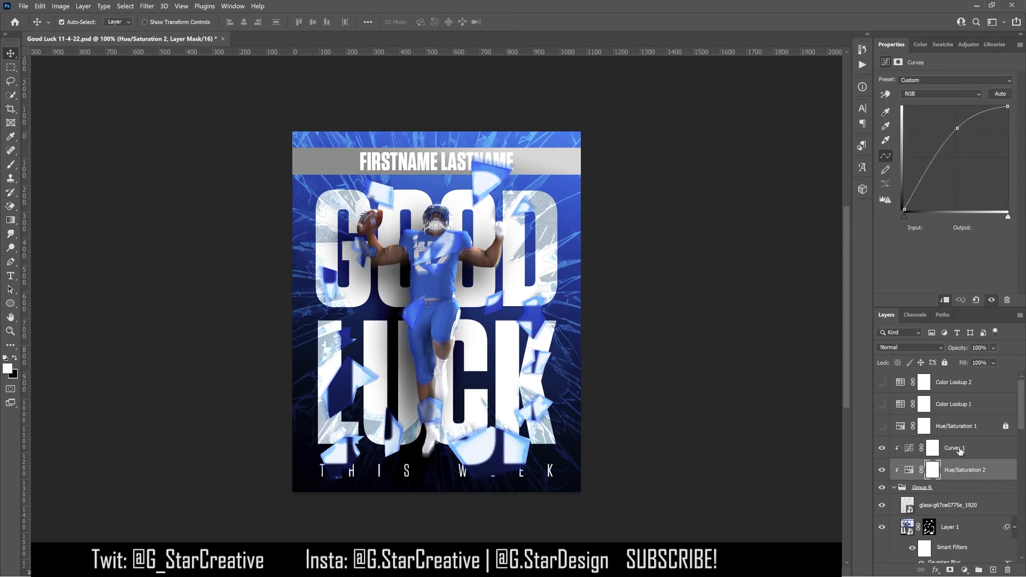
click(954, 472)
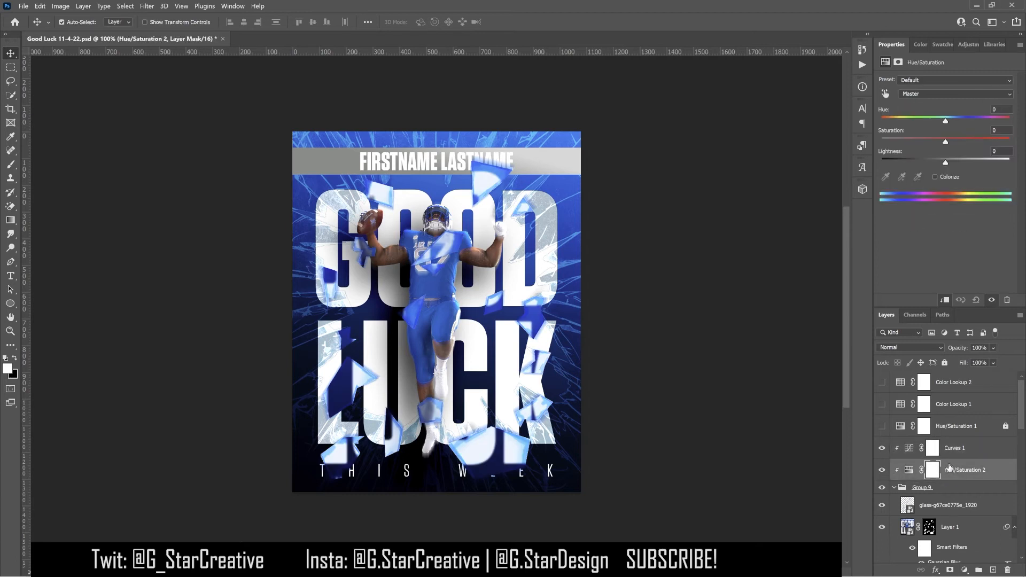
- Show the Hue/Saturation 1, Color Lookup 1 and Color Lookup 2 adjustment layers, inspecting Color Lookup 1's settings
click(882, 426)
click(882, 405)
click(967, 406)
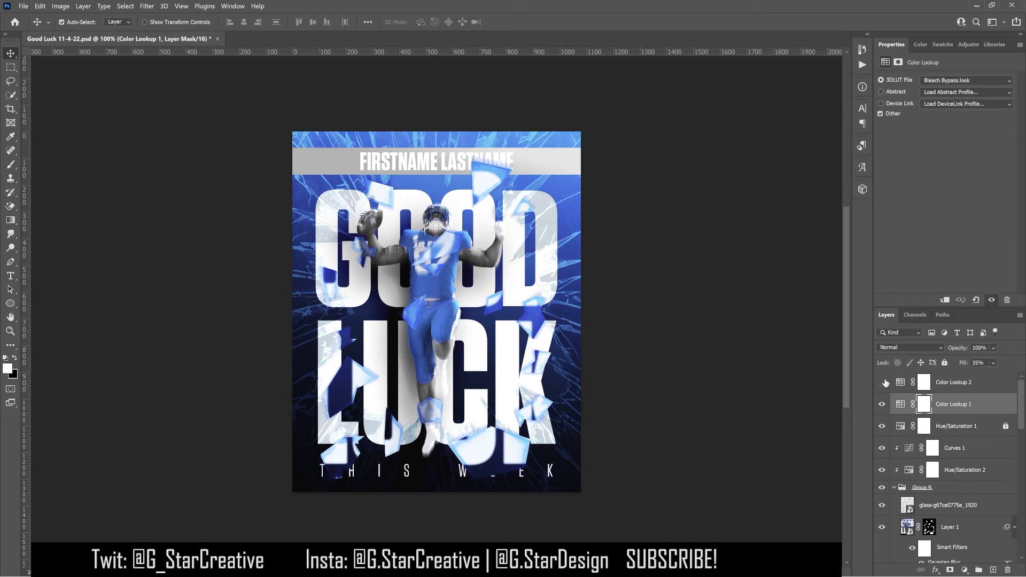
click(883, 383)
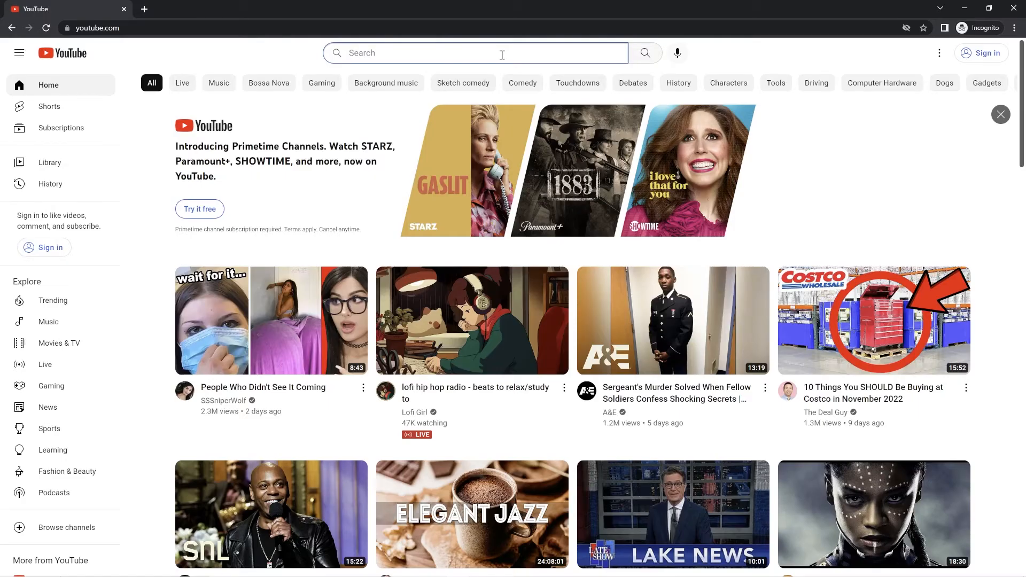
- Switch to YouTube in the browser, search for G.StarCreative and open the channel's page
text(G.)
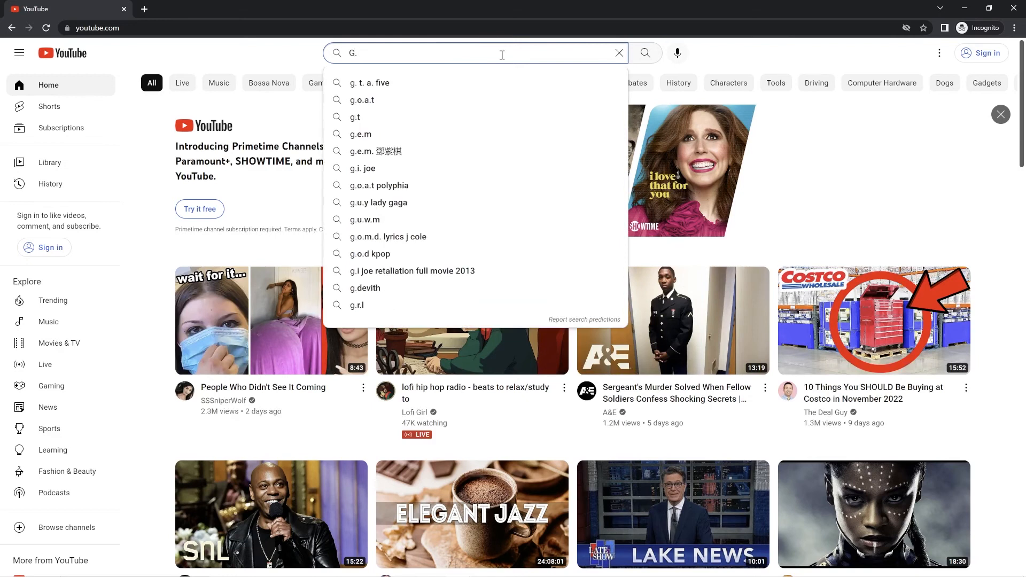
text(StarCreati)
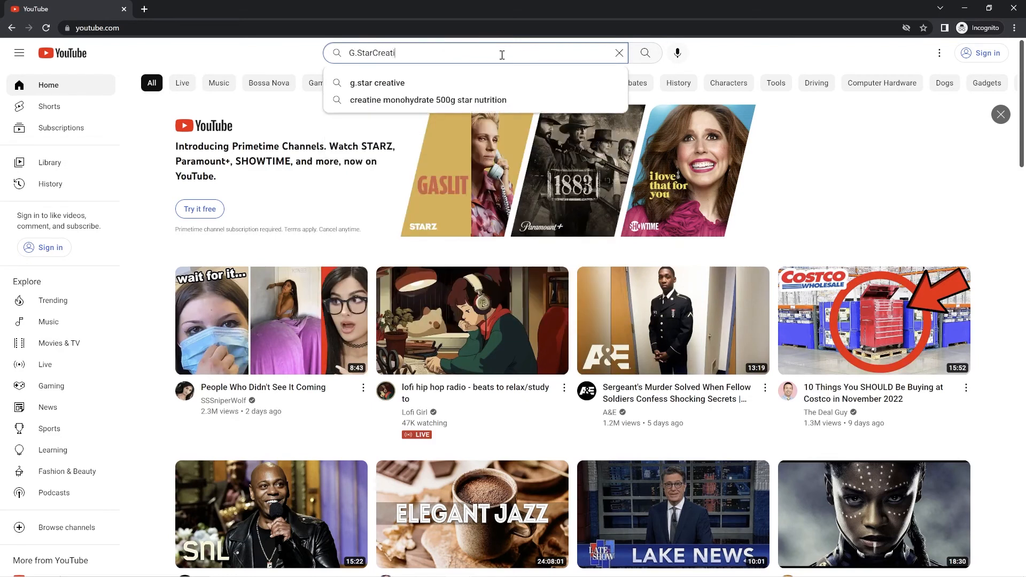
text(ve)
key(Return)
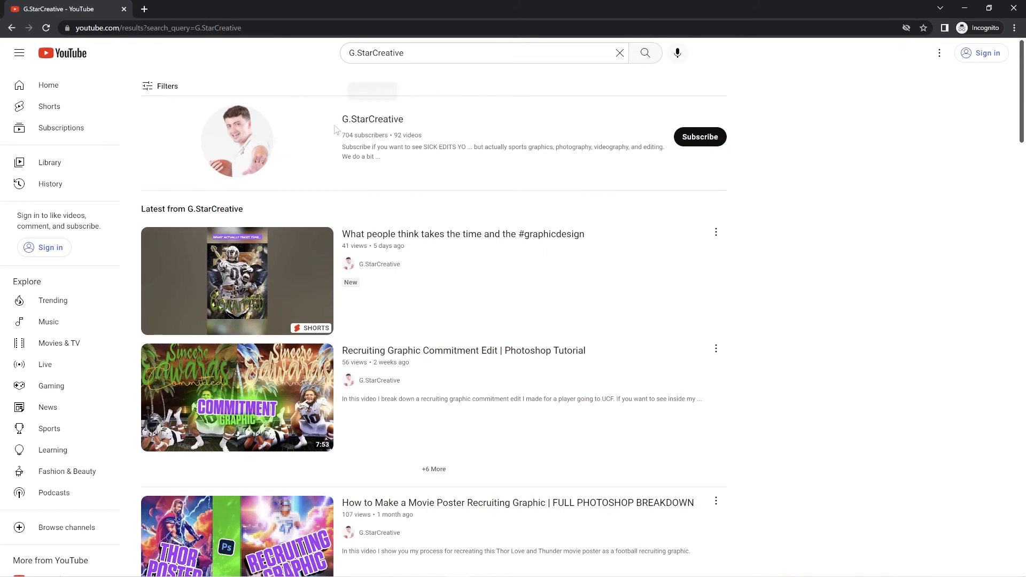
click(242, 142)
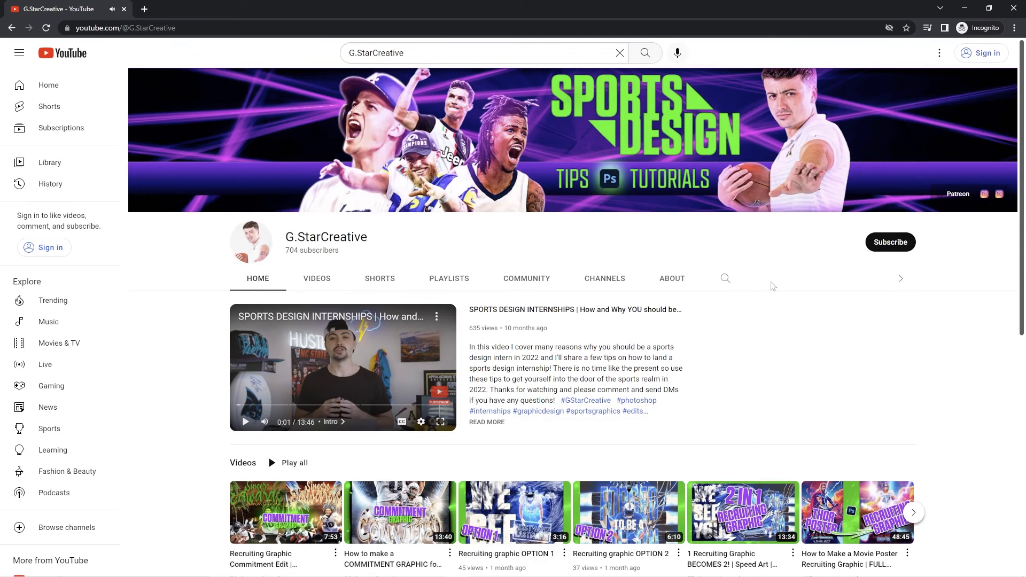
- Open the channel's Patreon page, review its membership levels, About text and recent project-file posts, and close the page
click(949, 194)
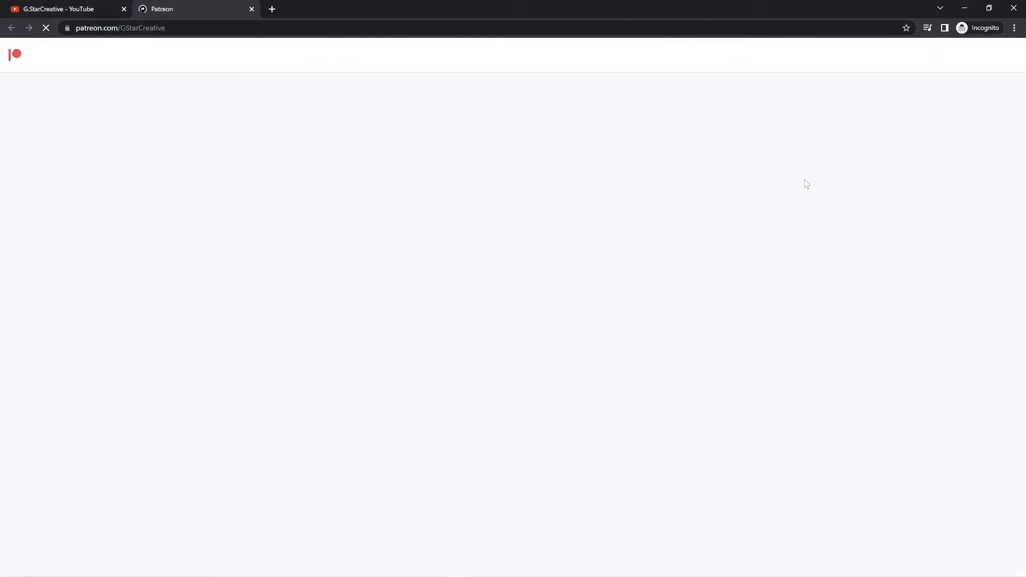
scroll(806, 371, down, 4)
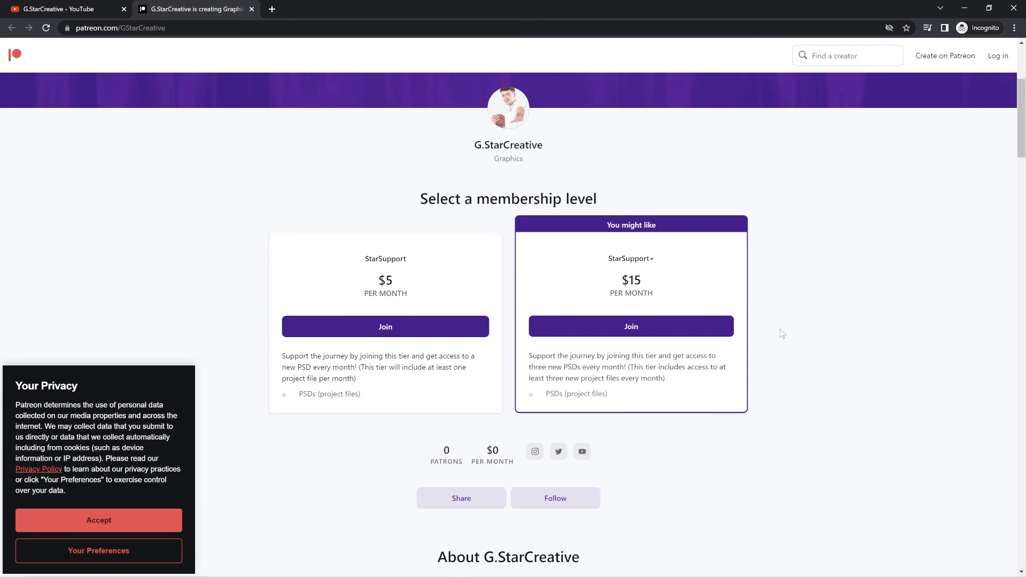
scroll(805, 370, down, 20)
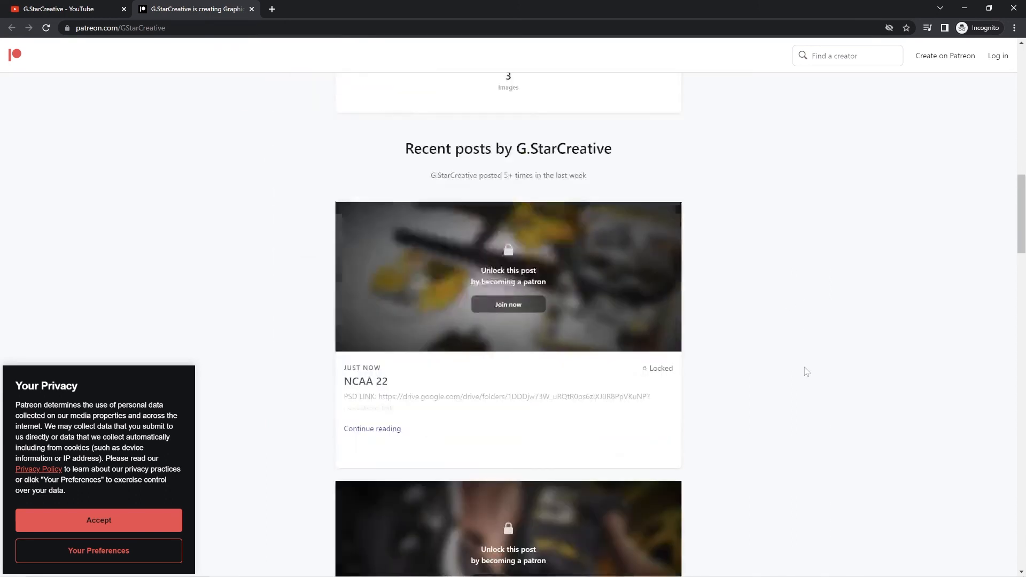
scroll(806, 370, down, 15)
scroll(807, 371, up, 3)
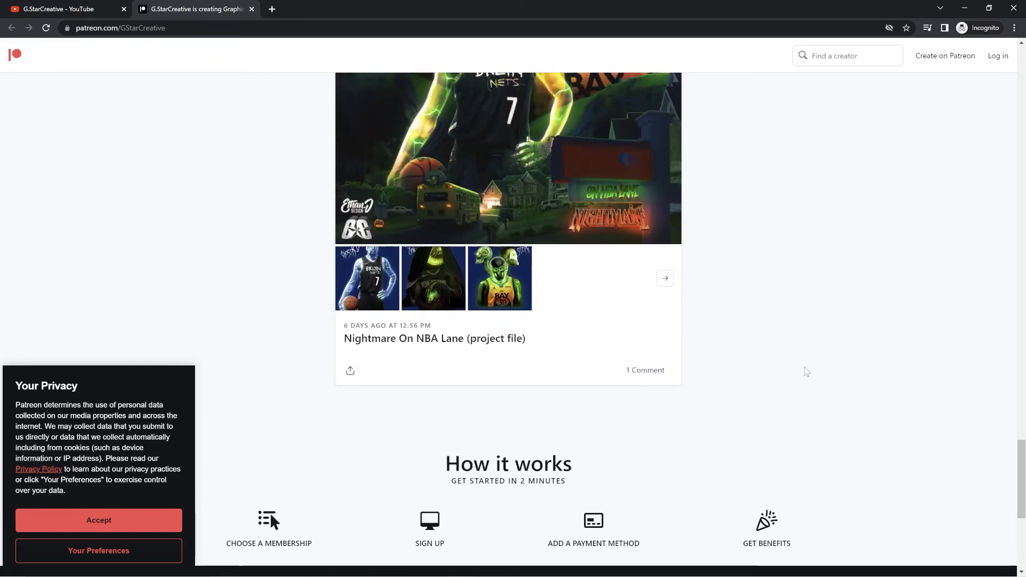
scroll(807, 371, up, 7)
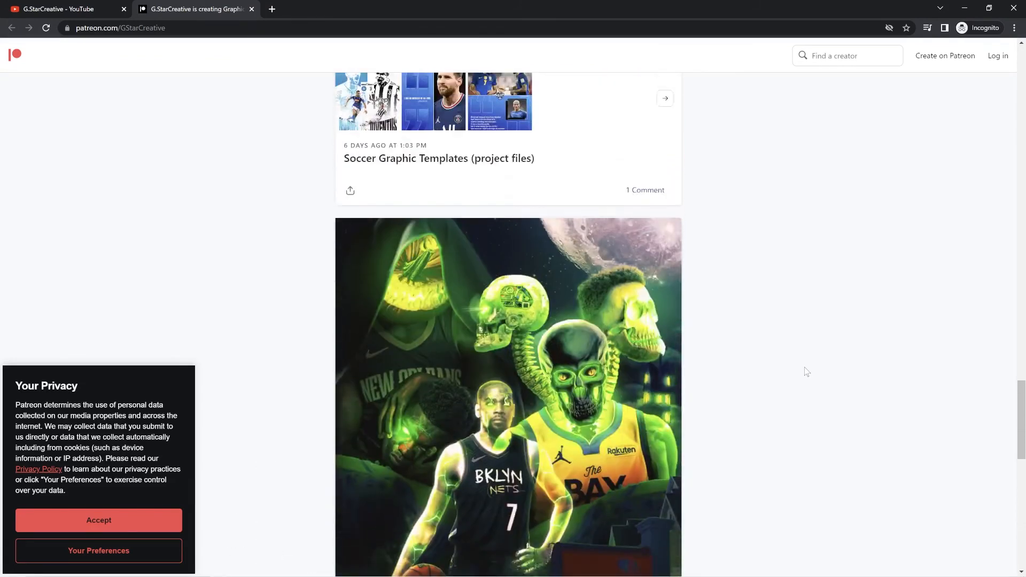
scroll(806, 371, up, 8)
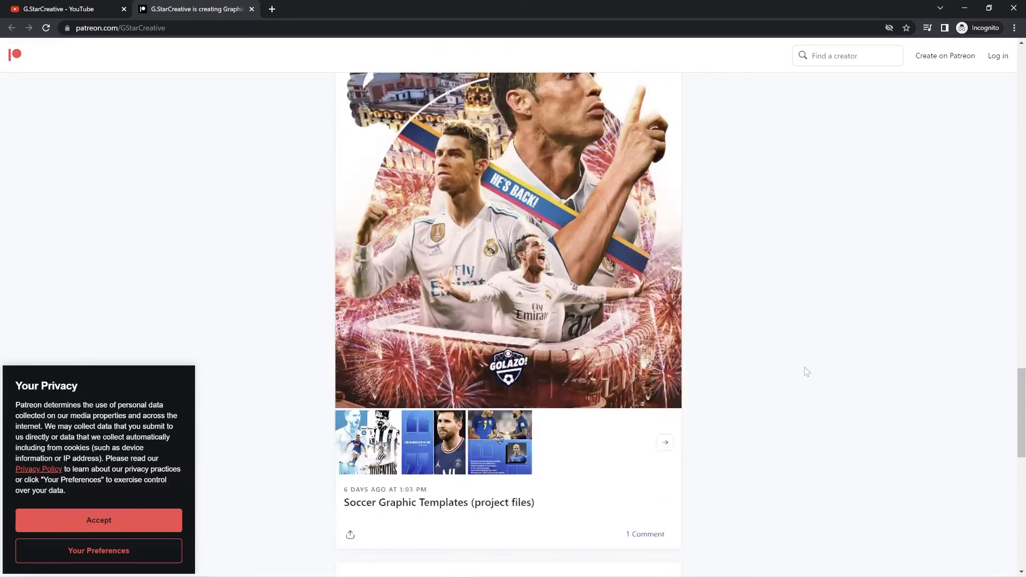
scroll(807, 371, up, 3)
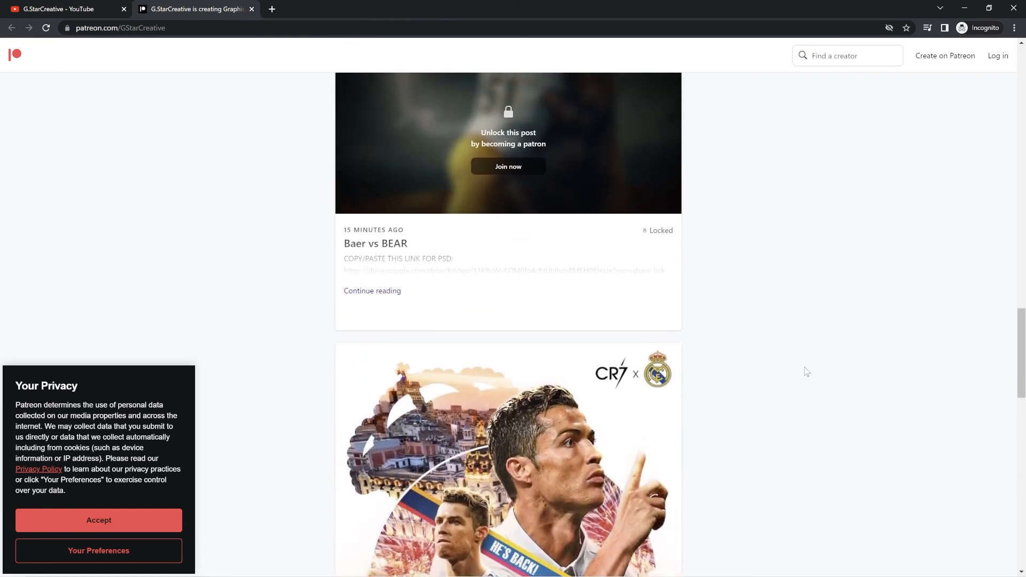
scroll(806, 370, up, 3)
scroll(807, 371, up, 1)
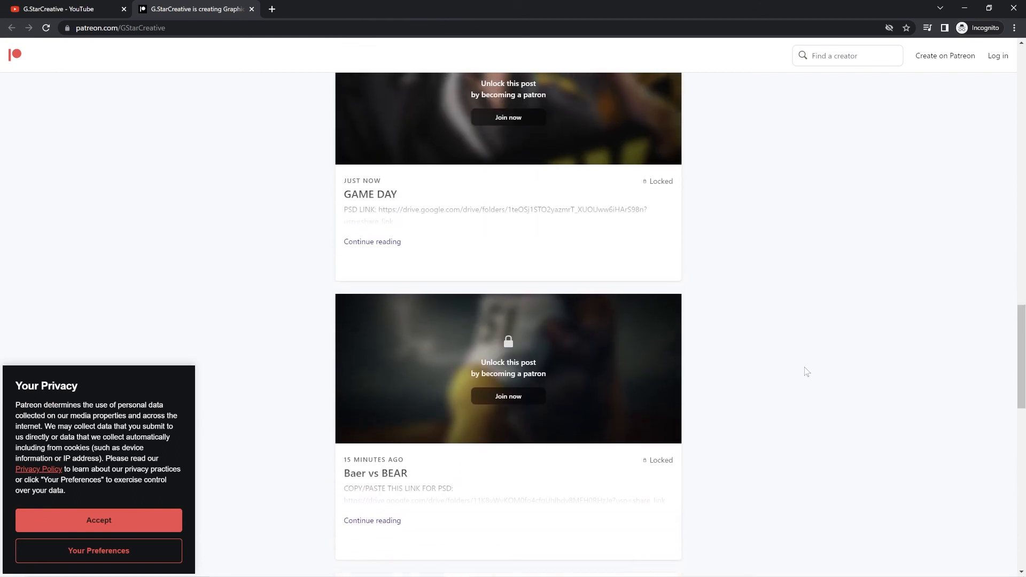
scroll(806, 371, up, 1)
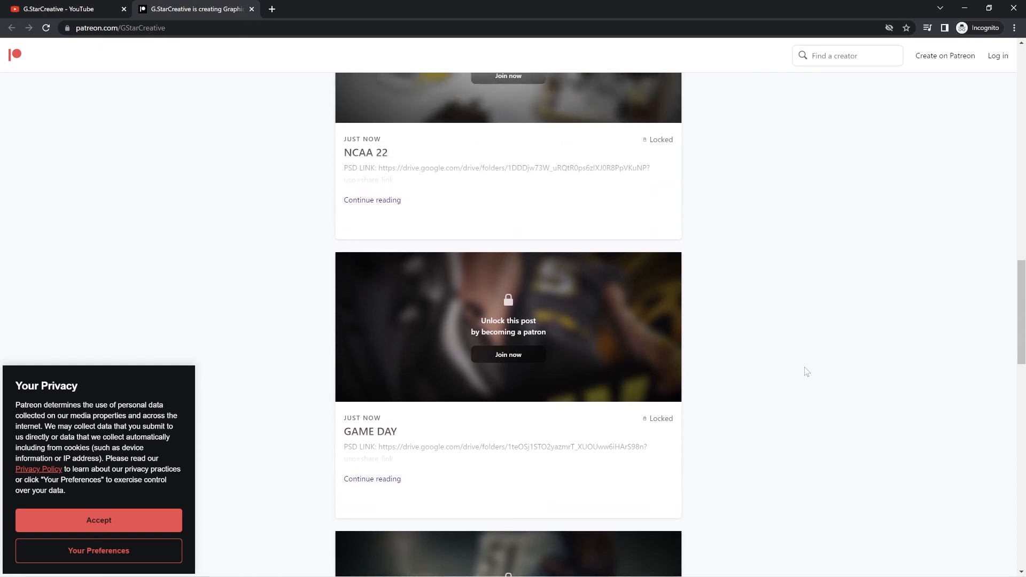
scroll(807, 371, up, 2)
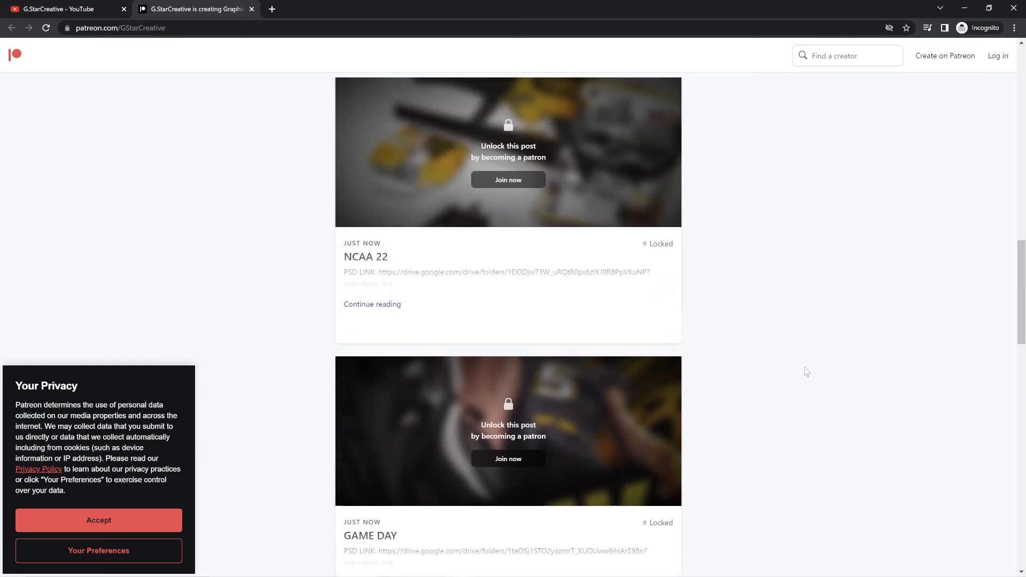
scroll(806, 371, up, 2)
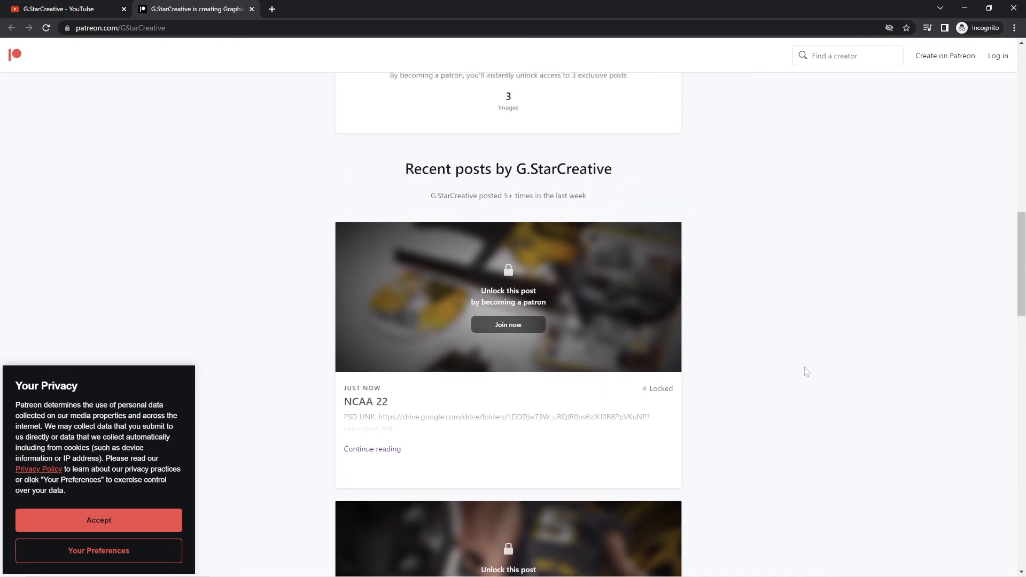
scroll(807, 371, up, 5)
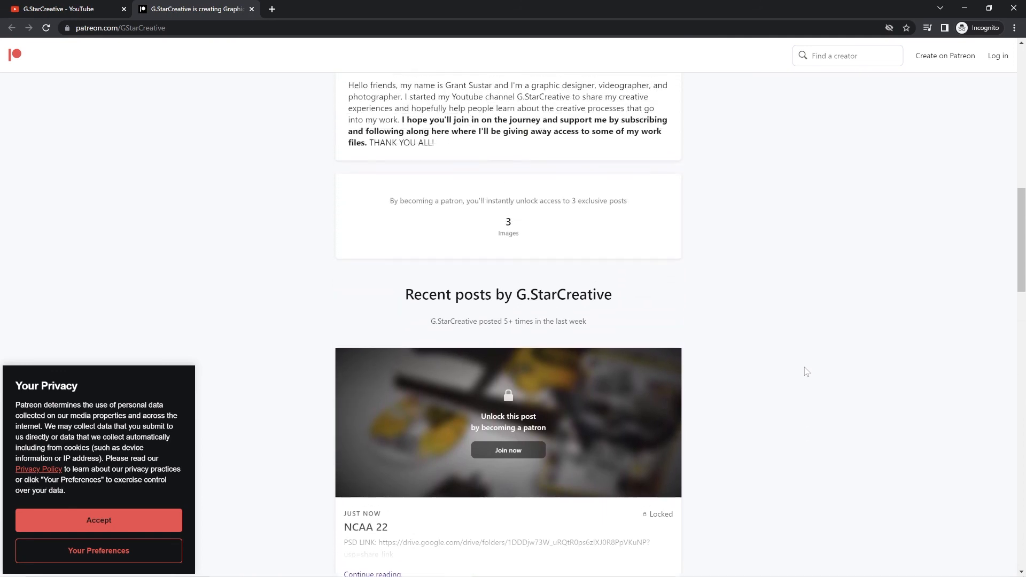
scroll(806, 371, up, 3)
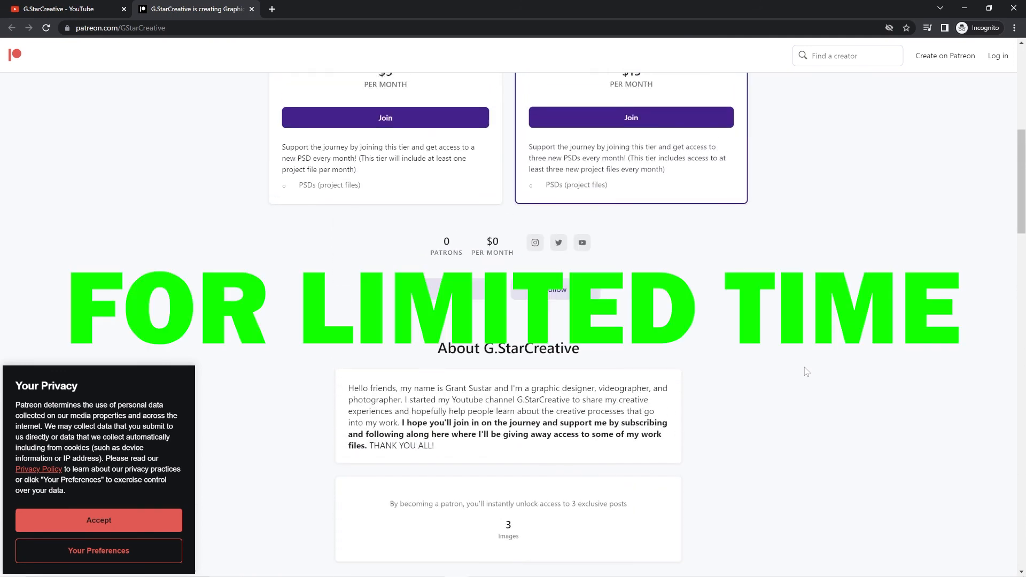
scroll(807, 371, up, 3)
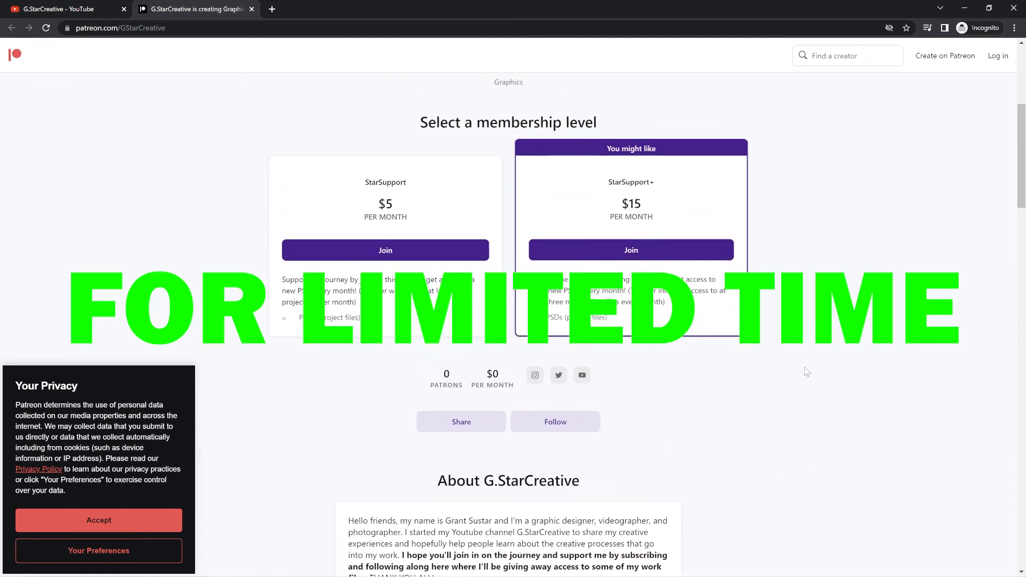
scroll(807, 371, up, 2)
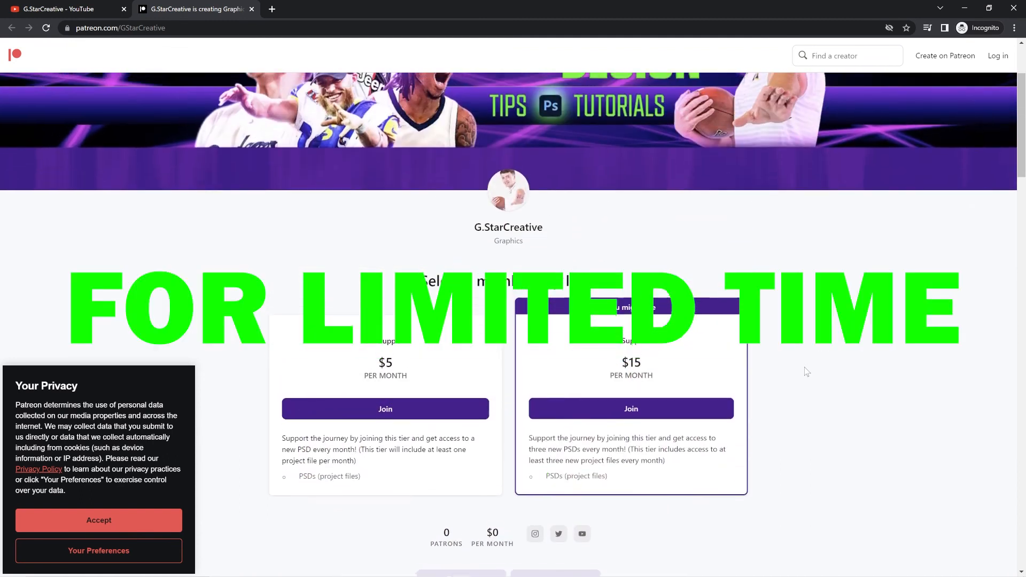
key(ctrl+w)
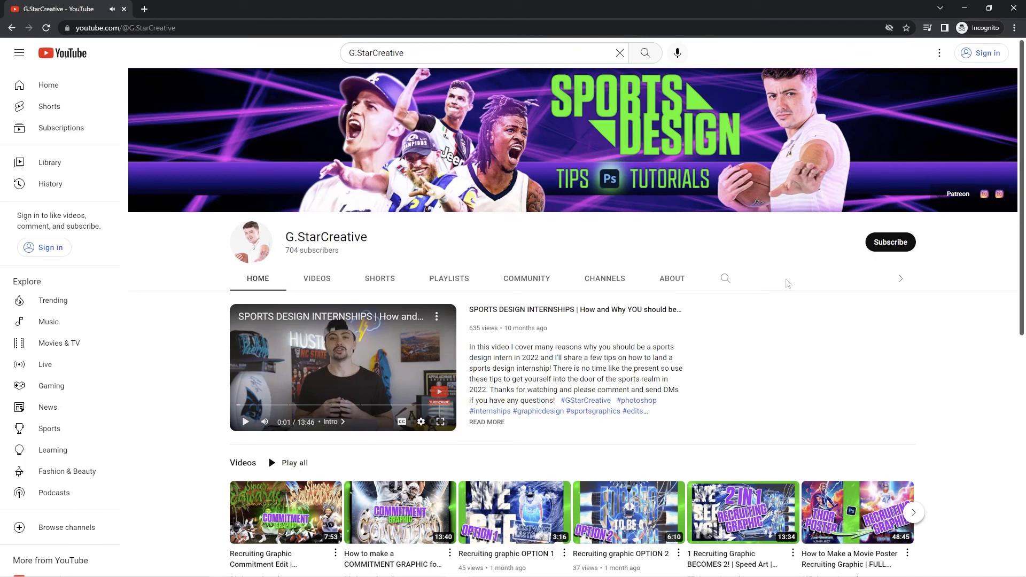
- Reopen the channel's Patreon page from the YouTube banner and view the membership levels
click(950, 195)
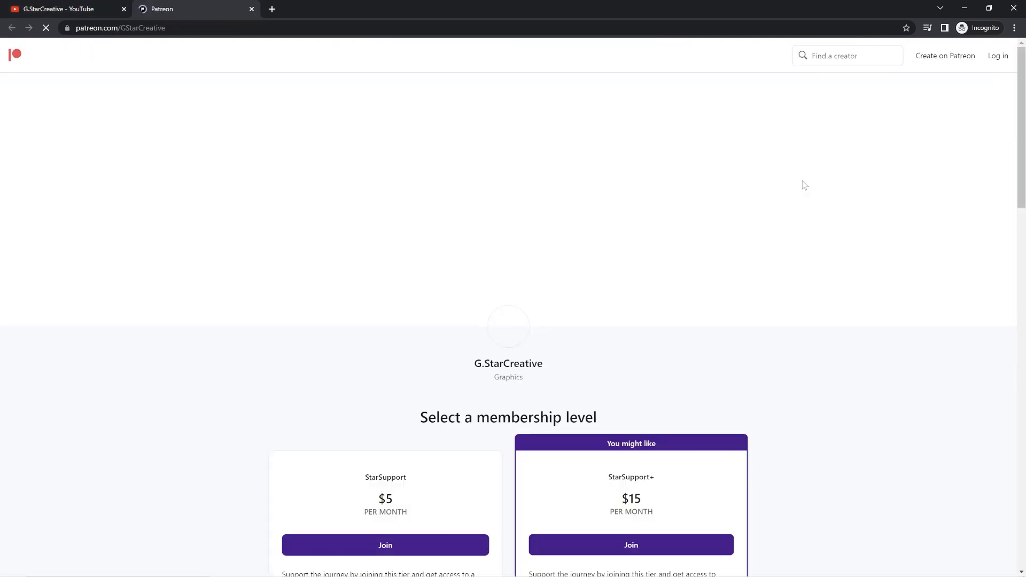
scroll(808, 372, down, 1)
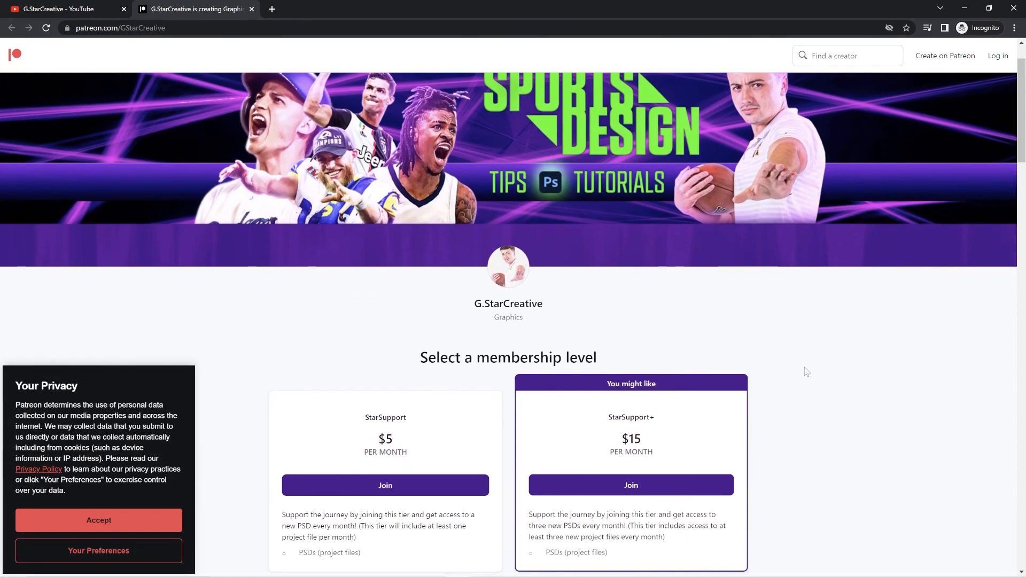
scroll(807, 372, down, 2)
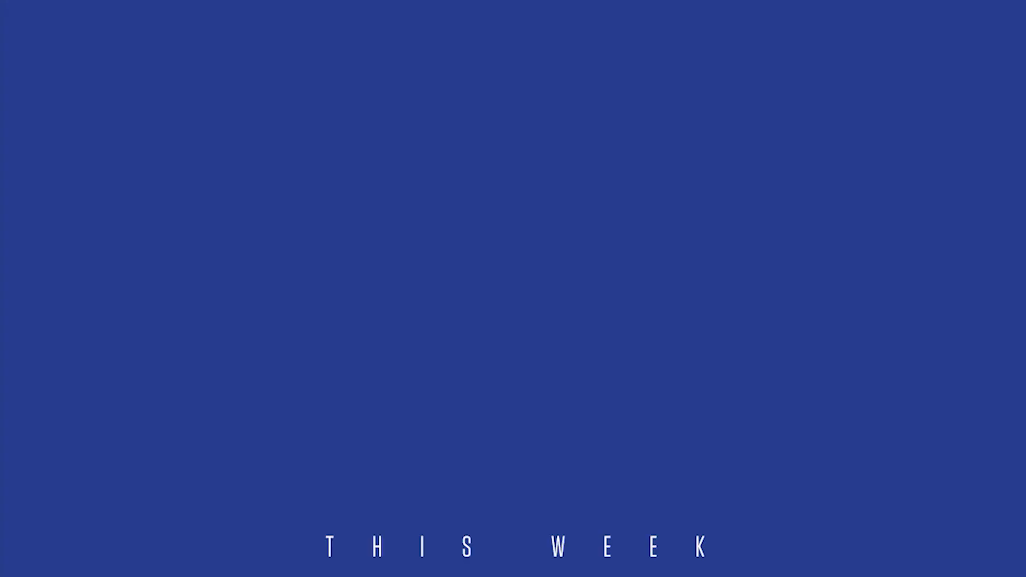